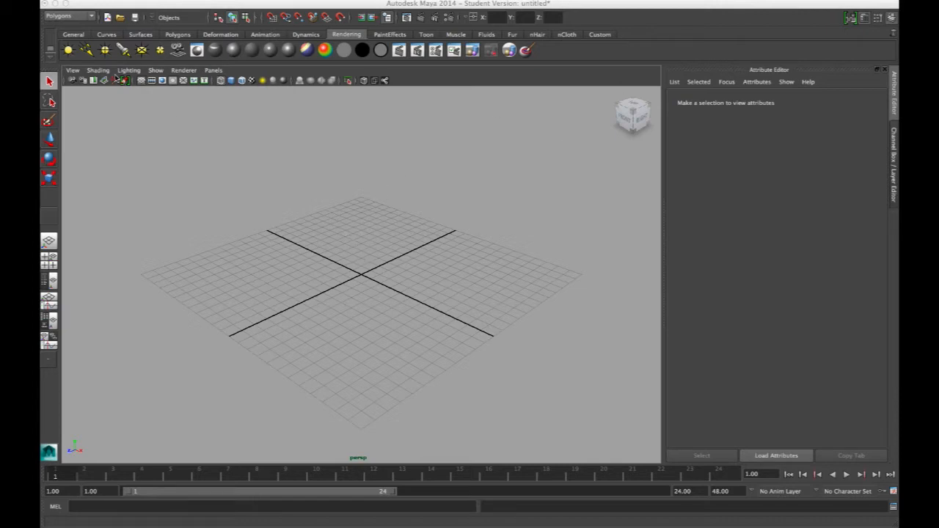
Step: Draw a polygon plane across most of the grid and display it shaded
left_click(178, 35)
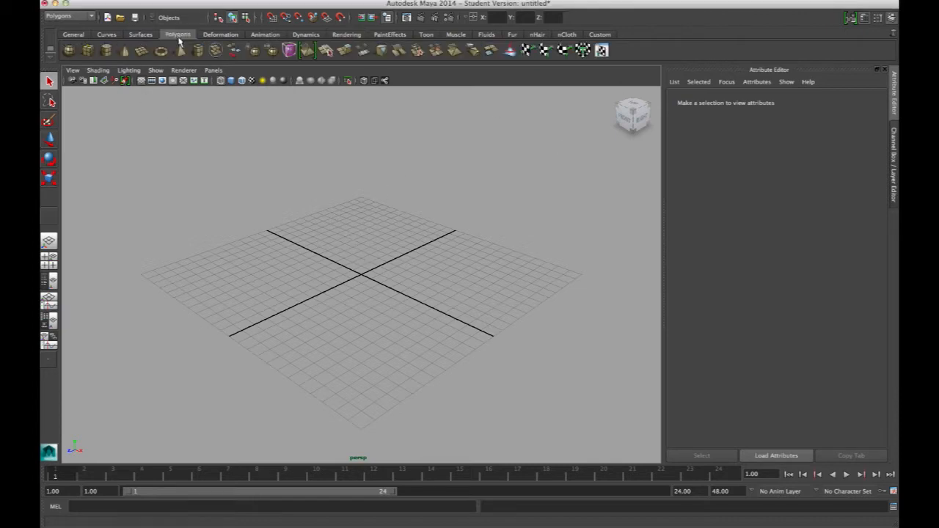
left_click(142, 51)
left_click_drag(218, 269, 272, 250)
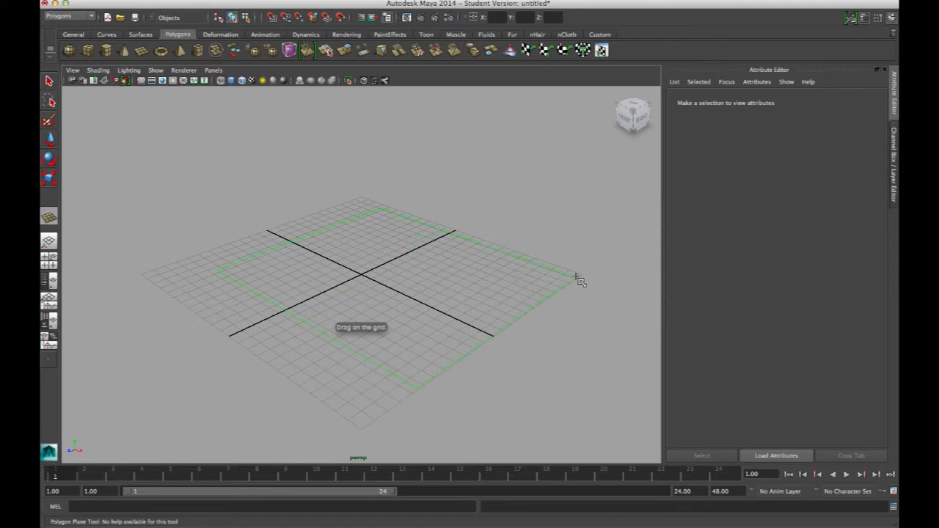
left_click_drag(580, 280, 579, 277)
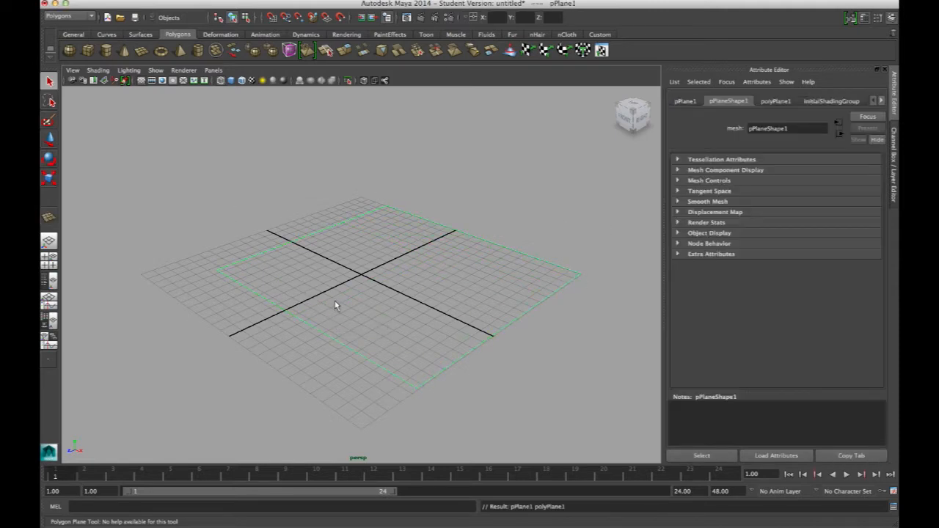
key("5")
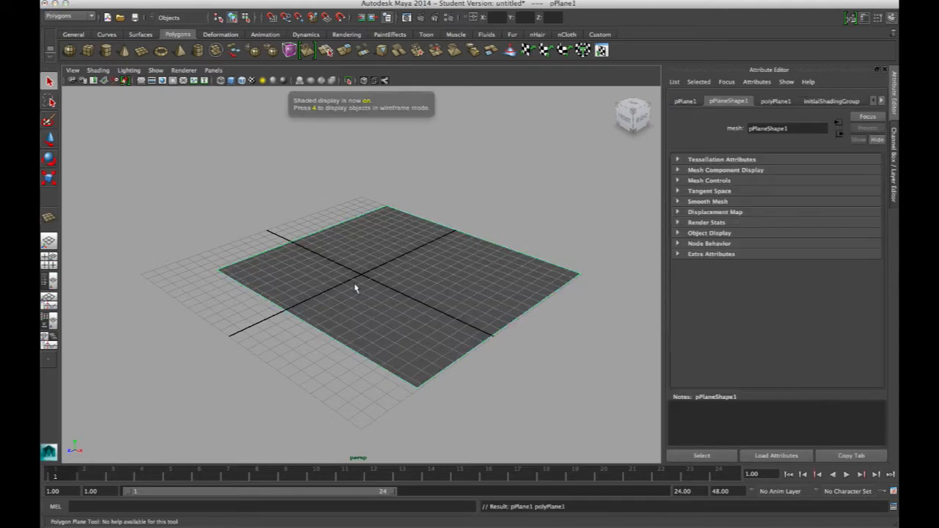
Step: Move the plane's outer vertices out to the grid's edges so the plane covers the whole grid
right_click_drag(365, 271, 436, 255, "alt")
middle_click_drag(377, 267, 411, 250, "alt")
left_click_drag(411, 251, 469, 250, "alt")
right_click_drag(470, 249, 389, 276, "alt")
middle_click_drag(390, 276, 352, 280, "alt")
left_click_drag(303, 235, 352, 224, "alt")
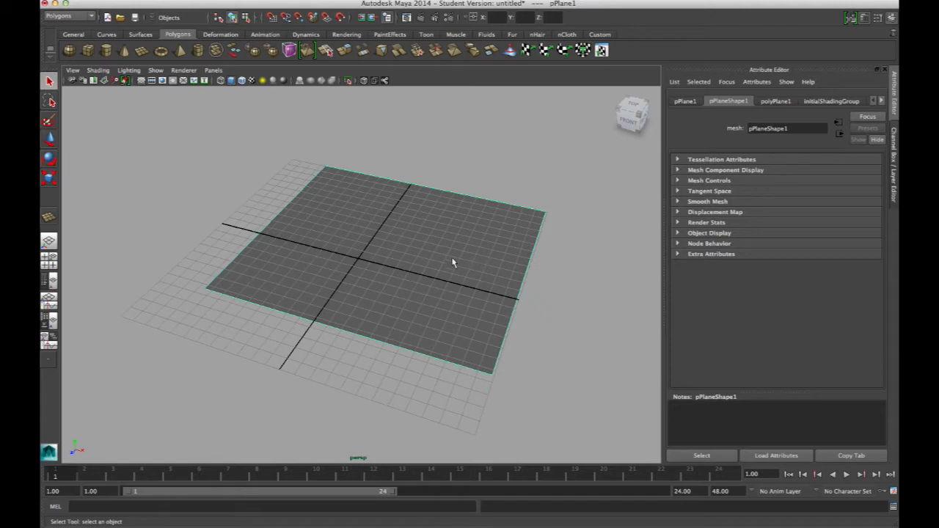
right_click_drag(390, 233, 332, 232)
left_click_drag(332, 232, 364, 213, "alt")
left_click_drag(152, 183, 289, 293)
key("w")
left_click_drag(290, 237, 249, 233)
left_click_drag(378, 222, 341, 299, "alt")
left_click_drag(261, 275, 212, 283)
left_click_drag(340, 267, 419, 247, "alt")
right_click_drag(419, 242, 463, 230)
right_click_drag(361, 247, 302, 241, "alt")
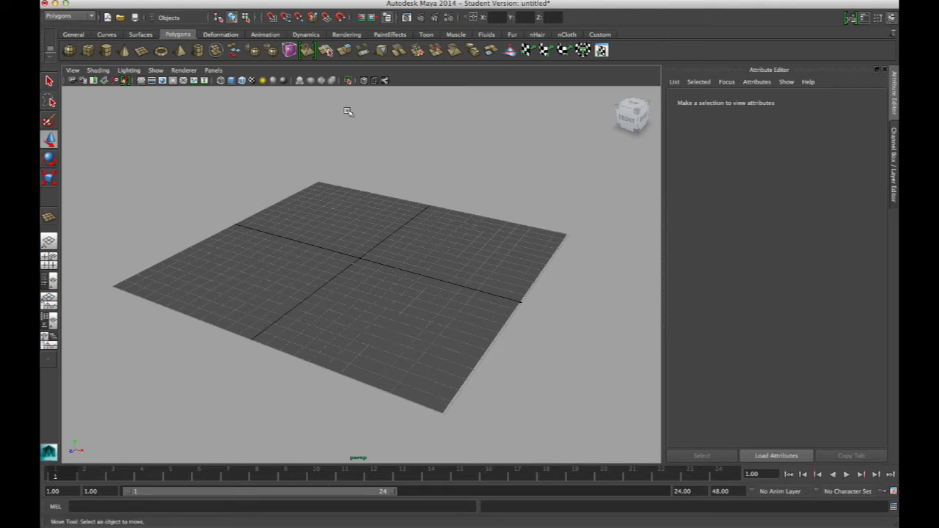
Step: Close the Attribute Editor to give the perspective view more room
left_click_drag(441, 255, 390, 252, "alt")
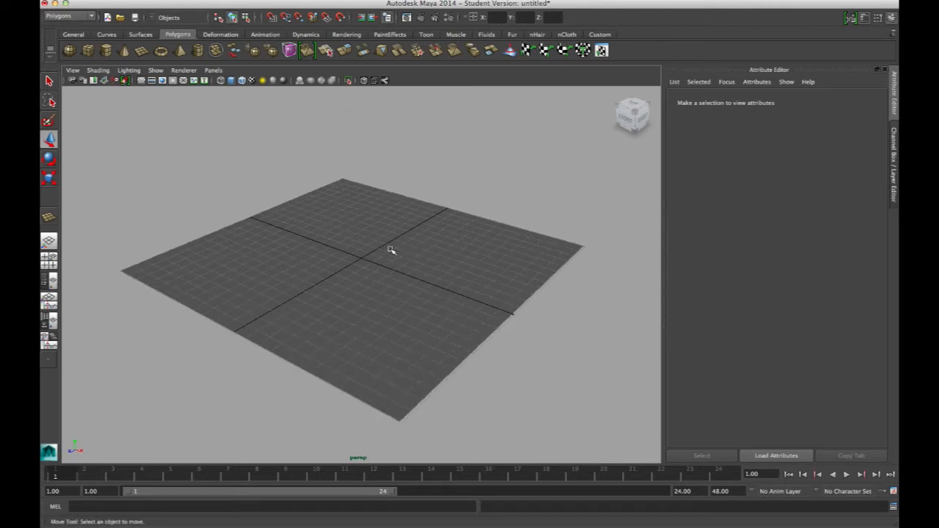
scroll(390, 251, "up", 1)
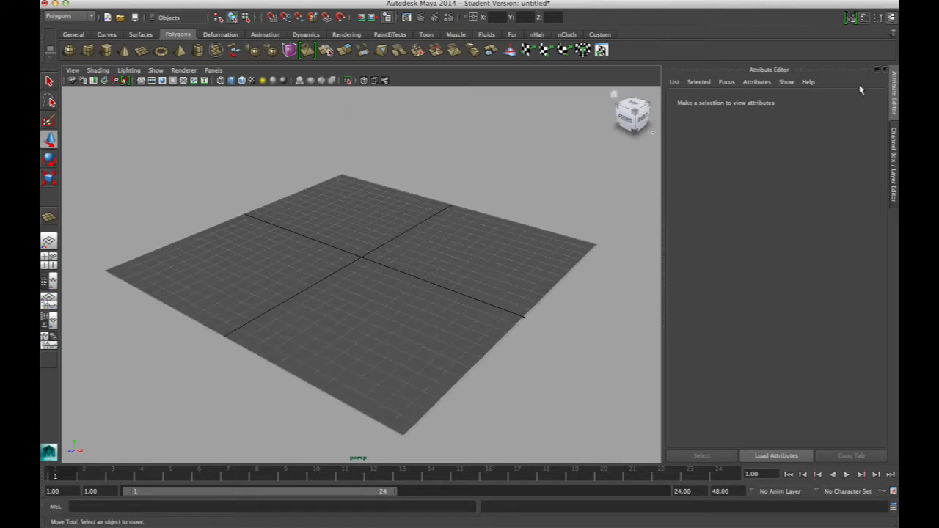
left_click(886, 71)
Step: Hide the grid in the perspective view and turn on wireframe on shaded for the plane
right_click_drag(578, 196, 514, 184, "alt")
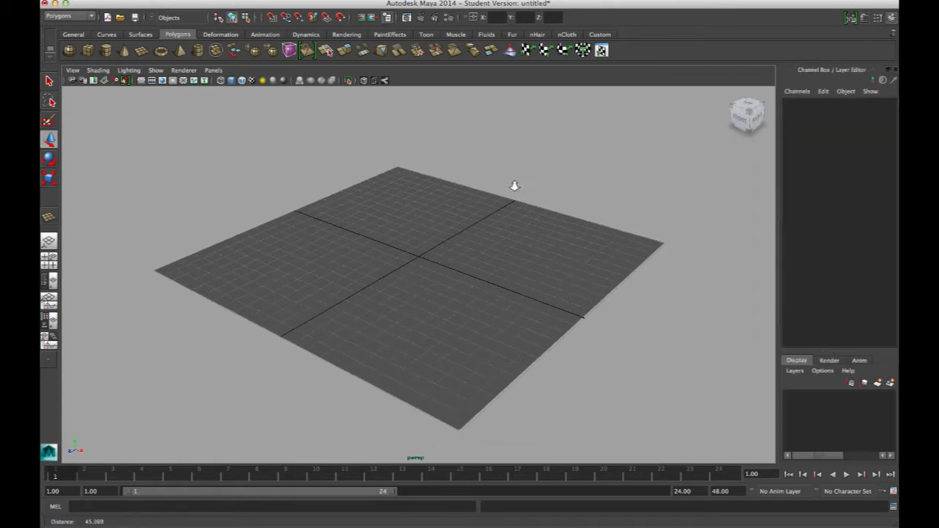
left_click_drag(513, 186, 493, 206, "alt")
middle_click_drag(414, 232, 397, 222, "alt")
right_click_drag(397, 222, 336, 206, "alt")
left_click_drag(458, 234, 435, 225, "alt")
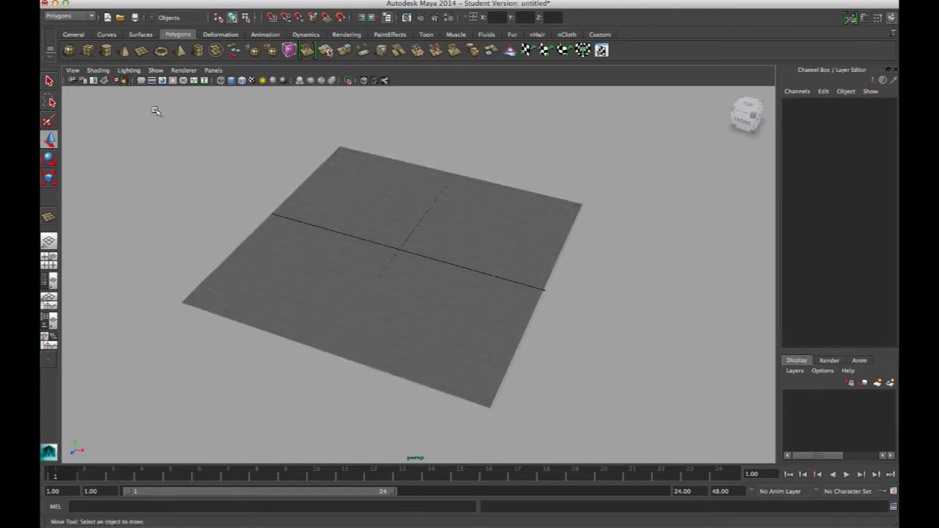
left_click(147, 86)
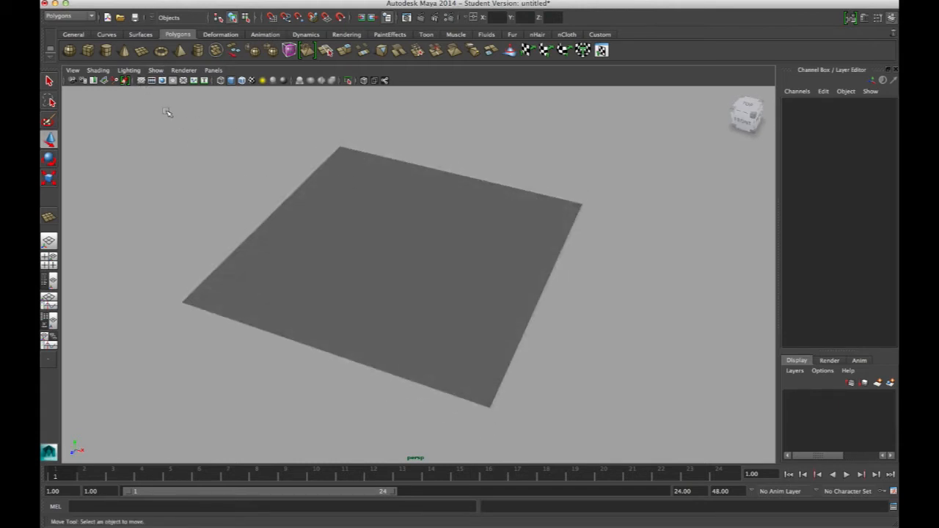
scroll(404, 203, "up", 5)
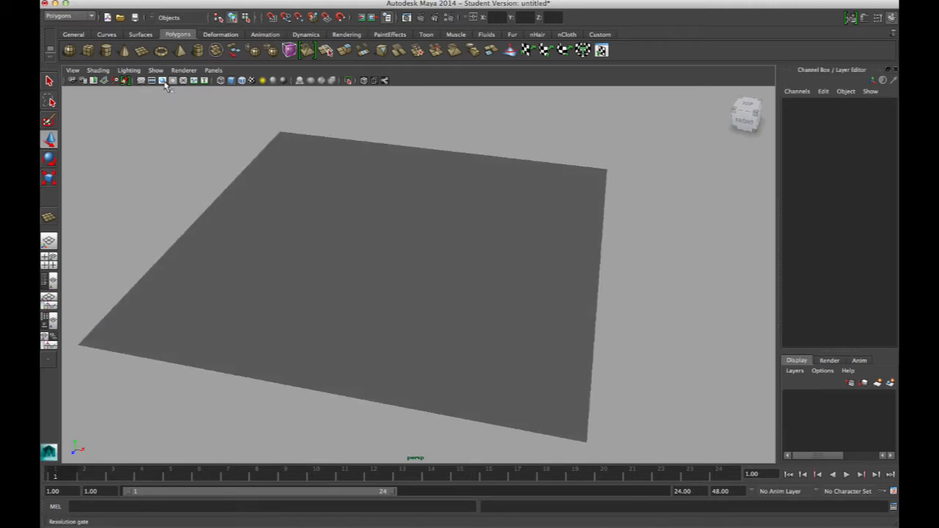
left_click(242, 81)
right_click_drag(514, 160, 306, 153, "alt")
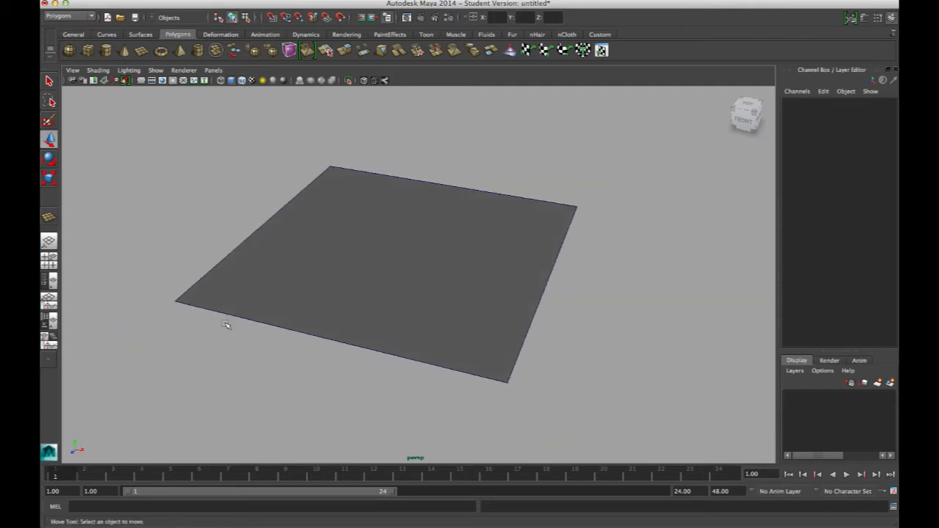
left_click_drag(364, 267, 421, 312, "alt")
Step: Select the plane and tear off the Edit Mesh commands as a floating window beside it
left_click(421, 275)
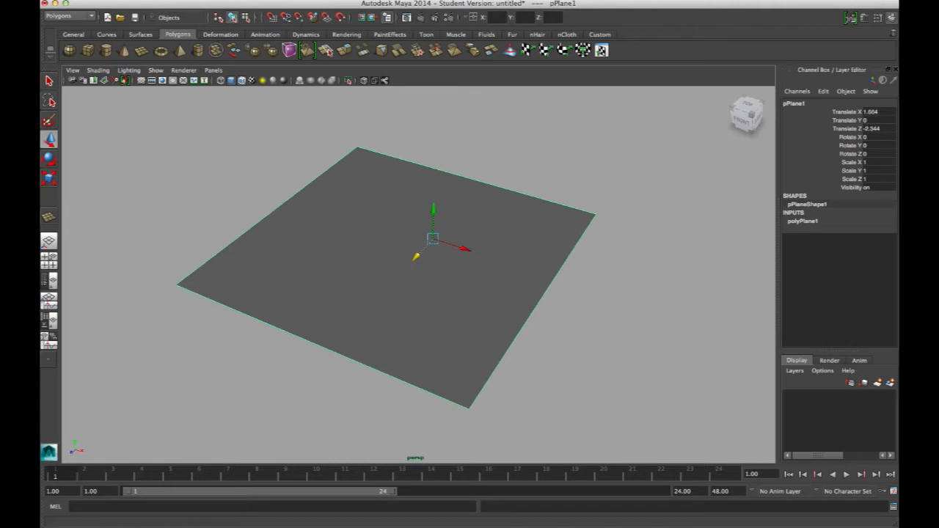
left_click(117, 0)
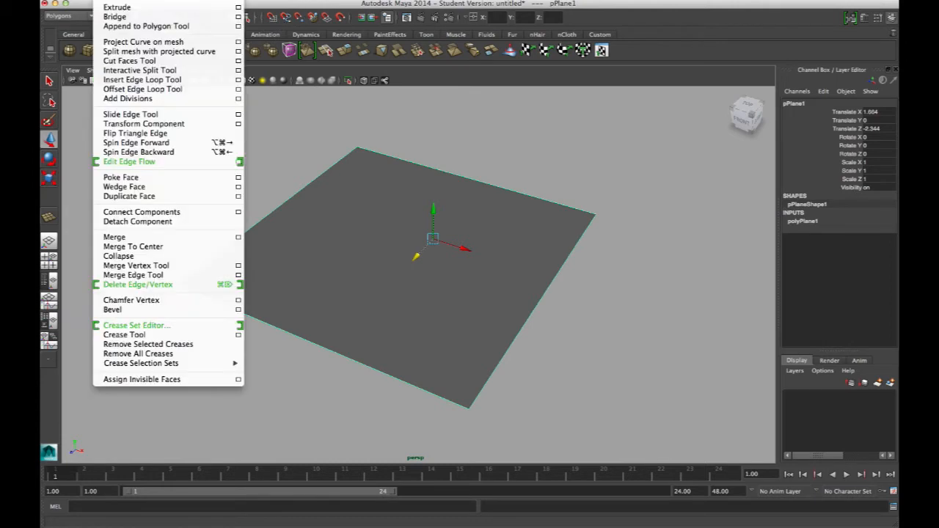
left_click(156, 0)
left_click_drag(156, 0, 726, 62)
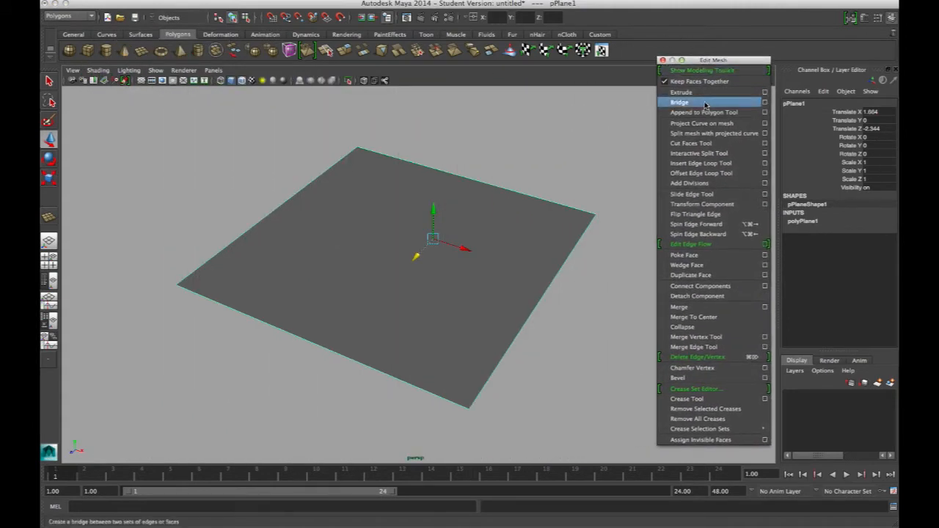
left_click_drag(673, 63, 668, 60)
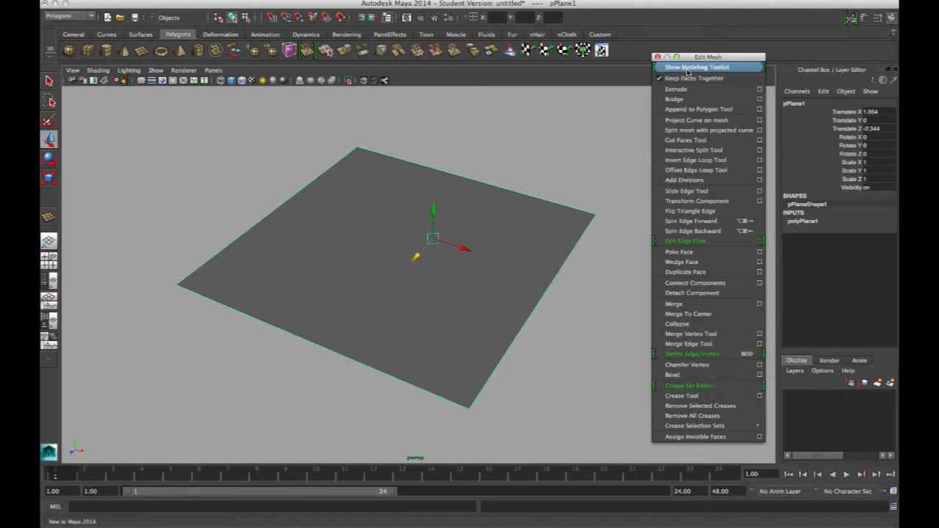
left_click(655, 150)
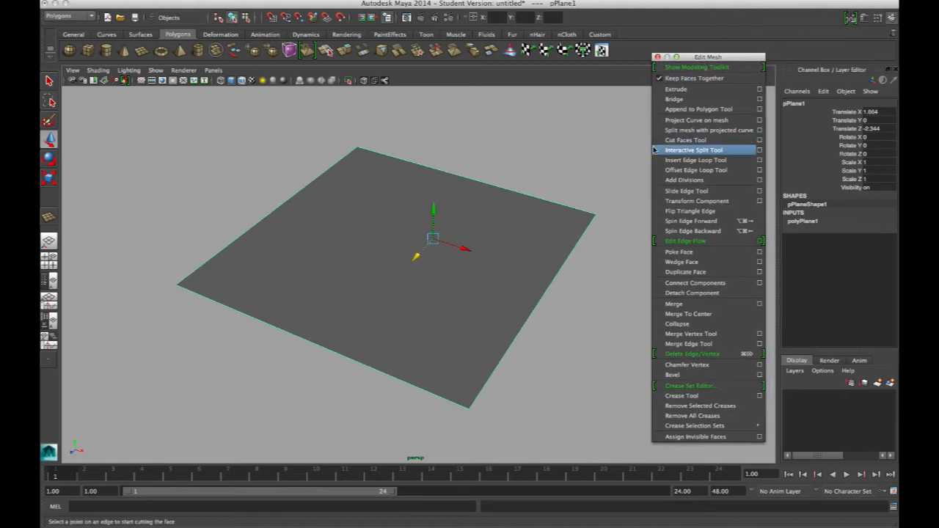
Step: Insert four parallel, closely spaced edge loops across the middle of the plane with the Insert Edge Loop Tool
left_click(694, 160)
left_click(302, 337)
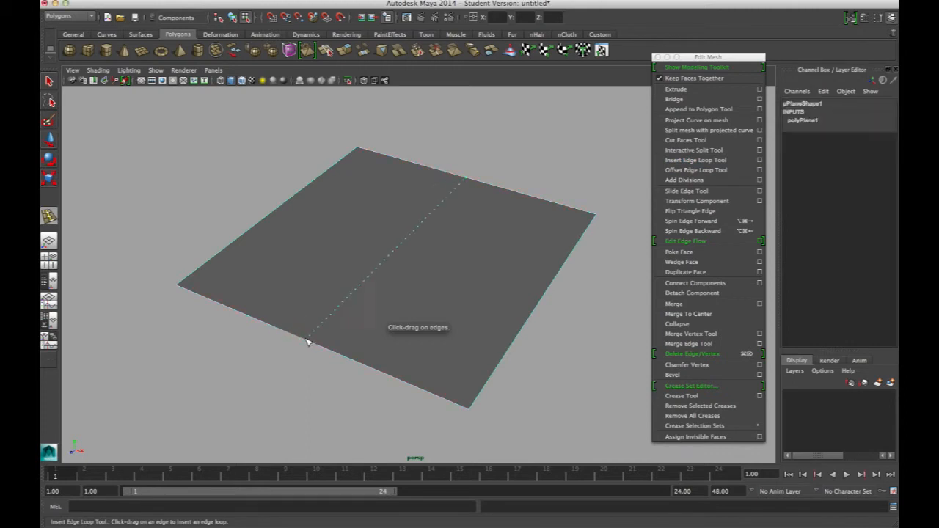
left_click(312, 341)
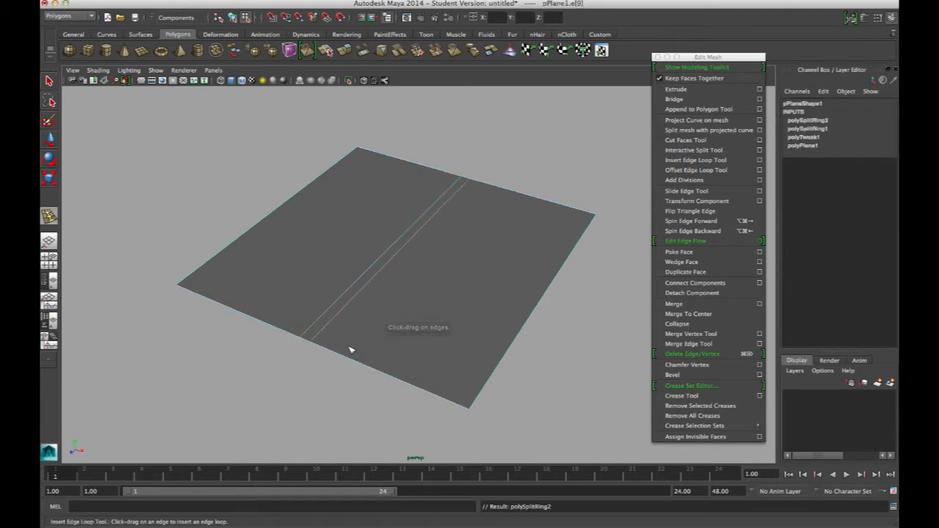
left_click_drag(330, 351, 292, 336)
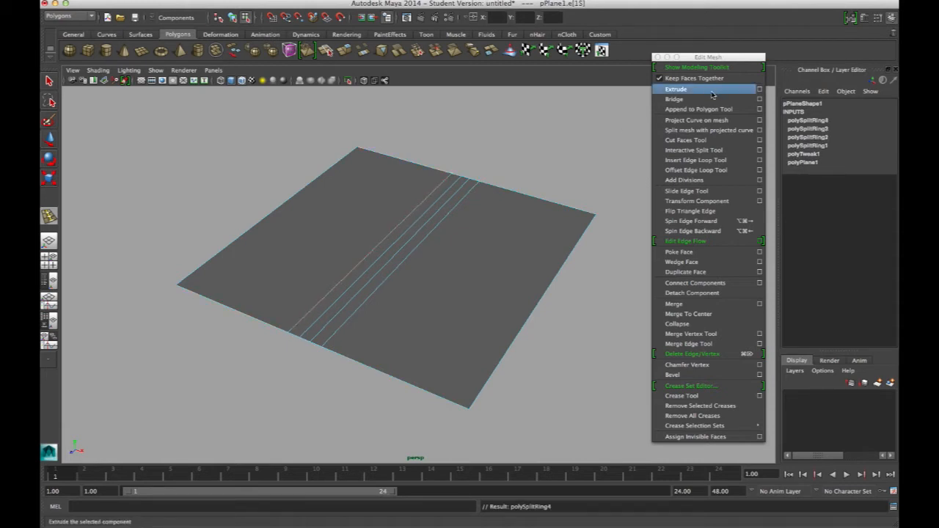
left_click_drag(434, 248, 423, 216, "alt")
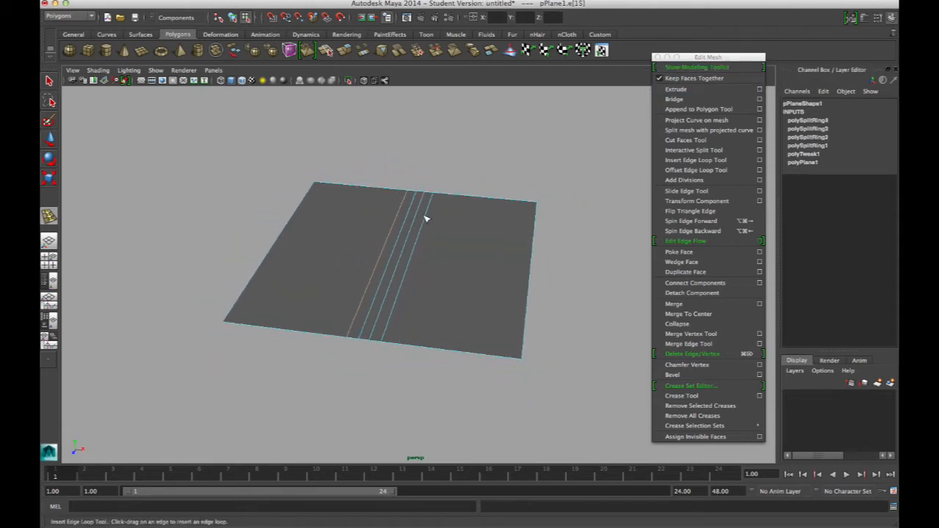
right_click_drag(387, 250, 417, 230)
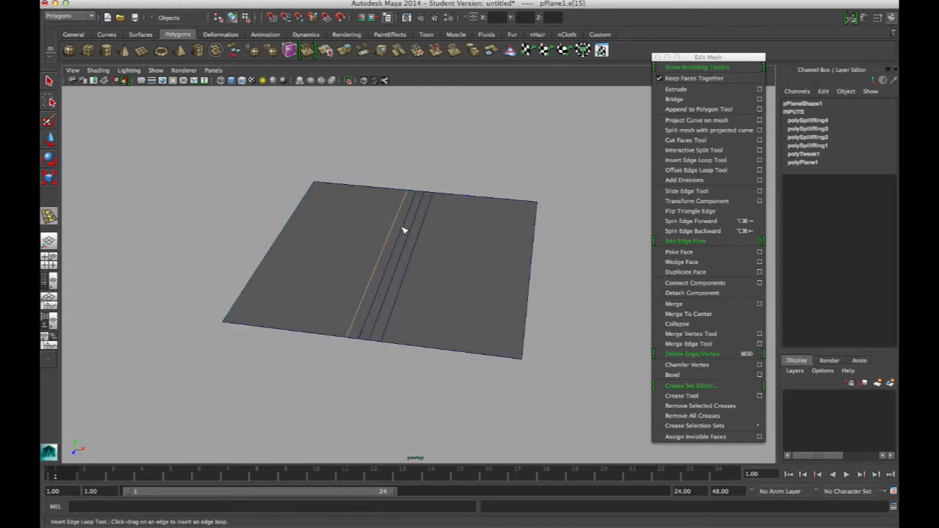
Step: Switch to the four-view layout and select the plane as an object
left_click(51, 262)
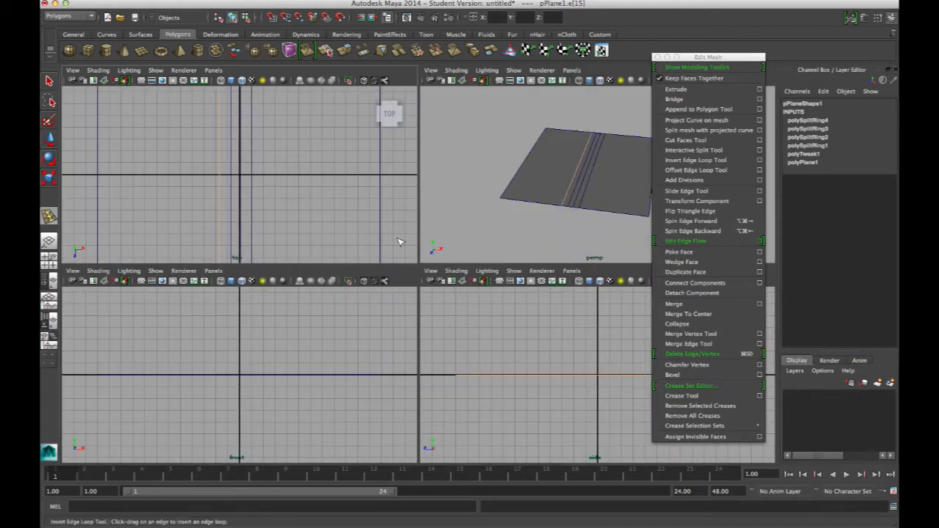
middle_click_drag(320, 388, 242, 358, "alt")
right_click_drag(542, 184, 584, 162)
left_click(50, 81)
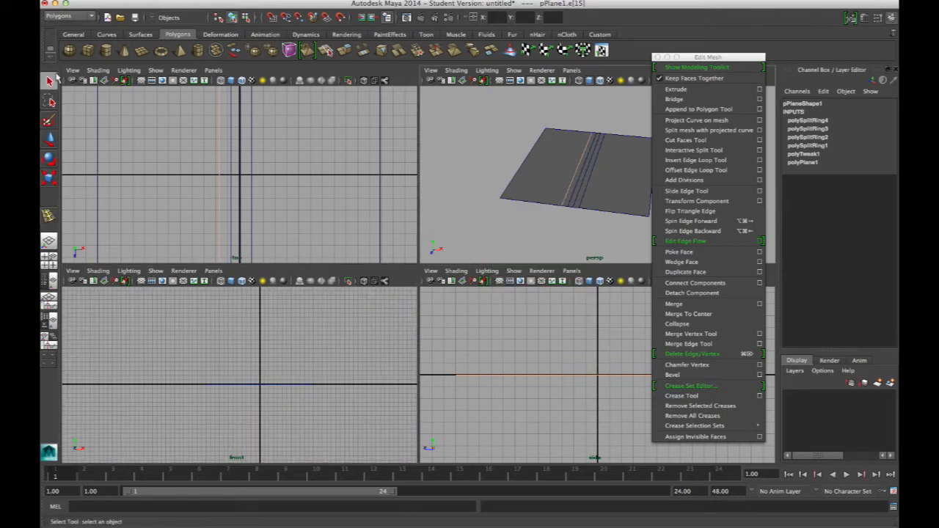
left_click(572, 161)
key("f")
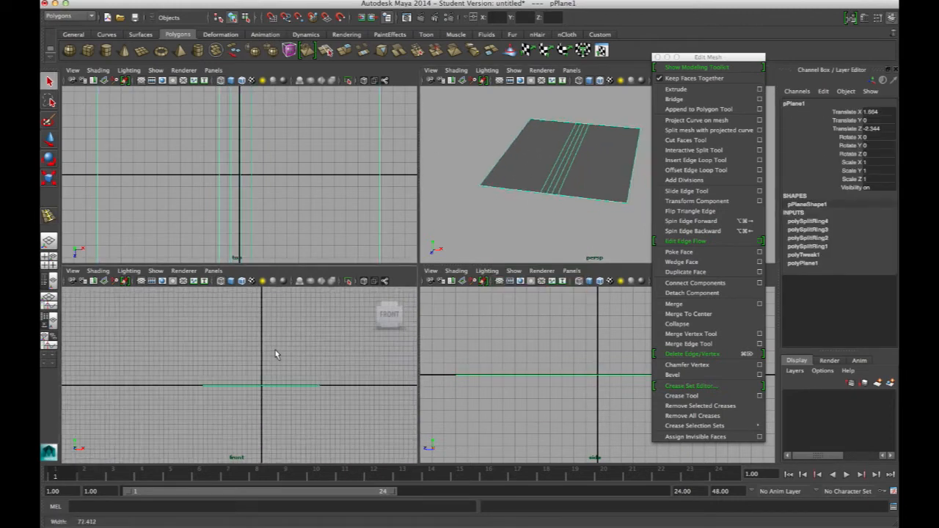
Step: In the front view, raise the vertices at one end of the plane into a wall and start offsetting the fold vertices
middle_click_drag(268, 375, 257, 356, "alt")
right_click_drag(252, 383, 204, 389)
left_click_drag(178, 357, 228, 314)
key("w")
left_click_drag(244, 372, 259, 386)
right_click_drag(238, 377, 299, 397, "alt")
middle_click_drag(299, 397, 239, 380, "alt")
left_click_drag(257, 392, 309, 397)
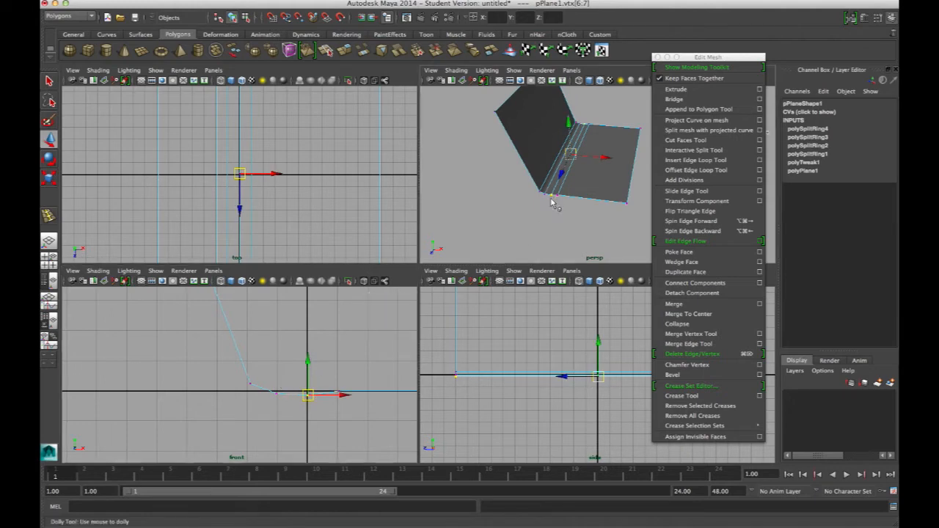
Step: Reposition the fold vertices in the front view to round the transition between floor and wall
right_click_drag(549, 195, 624, 229, "alt")
middle_click_drag(624, 229, 548, 269, "alt")
left_click_drag(548, 269, 491, 215, "alt")
middle_click_drag(491, 216, 554, 239, "alt")
right_click_drag(554, 239, 512, 171, "alt")
left_click_drag(512, 171, 558, 167, "alt")
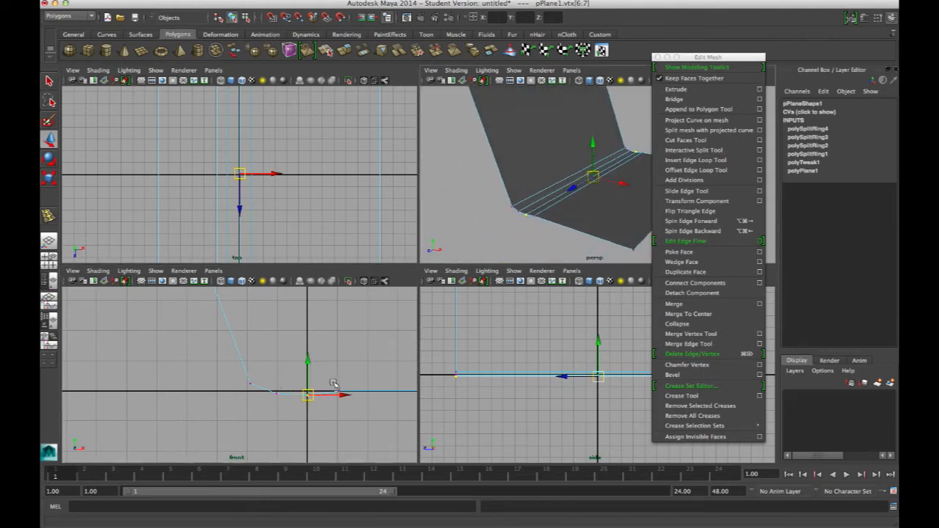
right_click_drag(367, 342, 198, 352, "alt")
middle_click_drag(226, 356, 231, 344, "alt")
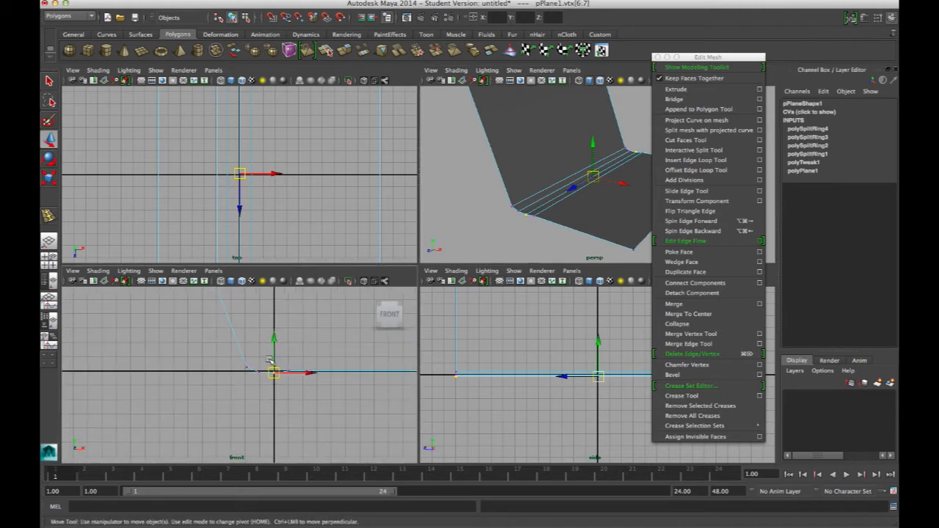
left_click_drag(276, 385, 277, 382)
left_click_drag(261, 340, 260, 338)
right_click_drag(261, 337, 231, 353, "alt")
left_click_drag(250, 365, 251, 366)
mouse_move(247, 366)
left_mouse_down()
mouse_move(242, 359)
mouse_move(255, 368)
left_mouse_up()
mouse_move(259, 373)
left_mouse_down()
mouse_move(277, 380)
mouse_move(270, 373)
left_mouse_up()
right_click_drag(269, 371, 302, 340, "alt")
Step: Move the wall's top vertices along X toward the fold so the back stands more upright
right_click_drag(236, 344, 354, 390, "alt")
left_click_drag(254, 341, 300, 364)
right_click_drag(330, 329, 246, 315, "alt")
left_click_drag(562, 171, 596, 183, "alt")
left_click_drag(499, 92, 584, 147)
left_click_drag(580, 151, 552, 160, "alt")
left_click_drag(564, 115, 586, 120)
left_click_drag(549, 130, 522, 140, "alt")
middle_click_drag(265, 362, 252, 436, "alt")
right_click_drag(252, 436, 206, 439, "alt")
left_click_drag(533, 168, 538, 154, "alt")
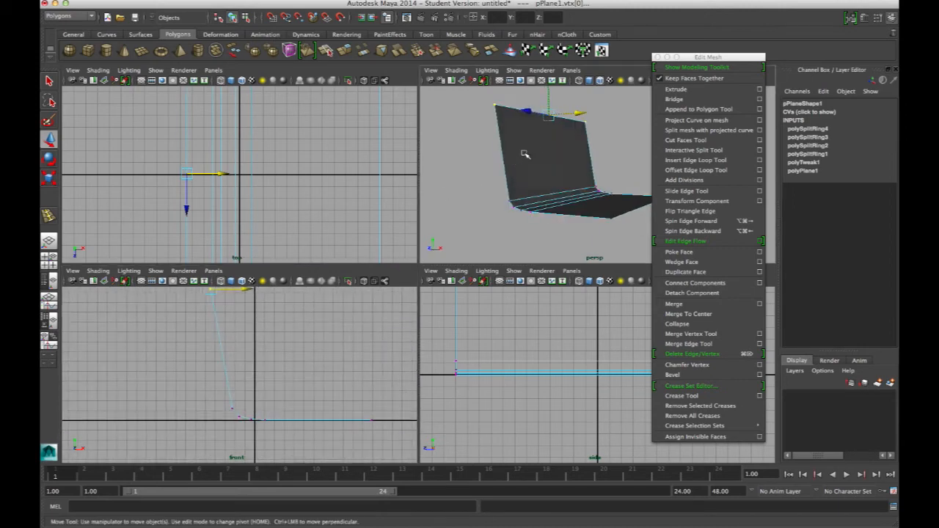
Step: Maximize the perspective view and display the bent plane in smooth mesh preview
key("space")
left_click_drag(432, 224, 325, 228, "alt")
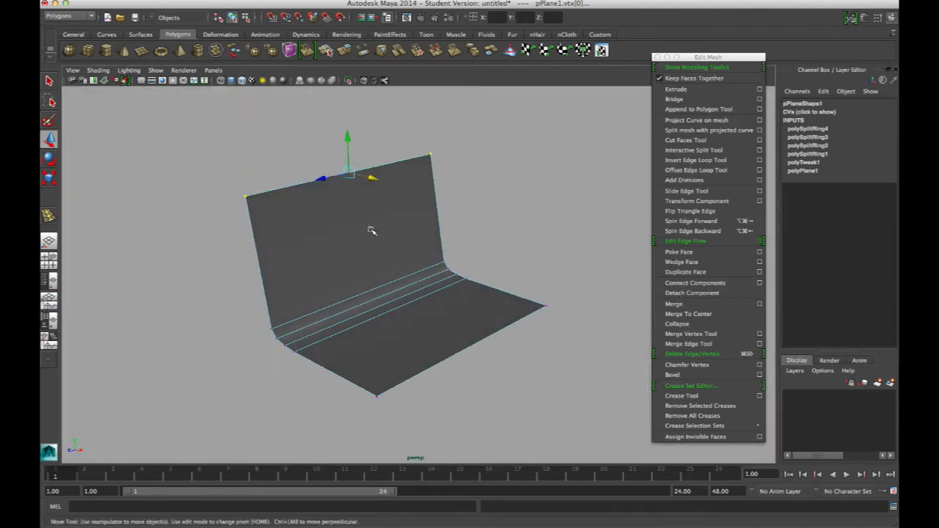
left_click(403, 212)
left_click_drag(464, 244, 379, 235, "alt")
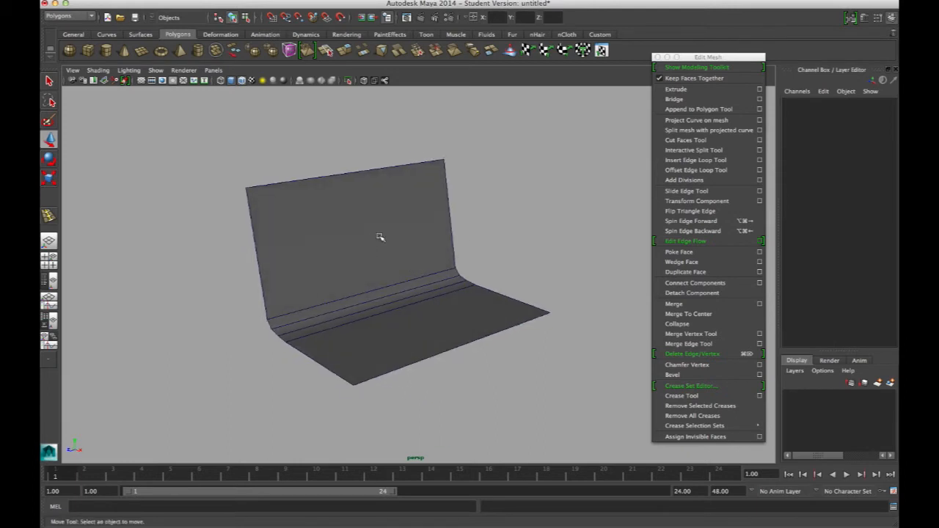
left_click(417, 267)
left_click_drag(417, 266, 488, 265, "alt")
key("3")
left_click(496, 232)
left_click_drag(357, 331, 377, 352, "alt")
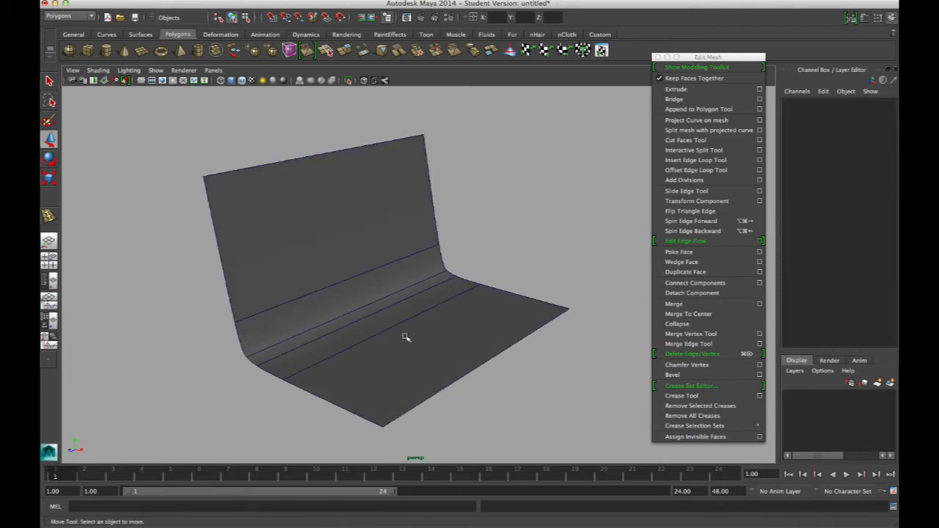
Step: Examine the smoothed backdrop's curve from several angles
left_click_drag(402, 313, 483, 310, "alt")
right_click_drag(482, 314, 470, 292)
left_click_drag(470, 292, 531, 379)
left_click_drag(549, 325, 578, 324)
left_click_drag(495, 315, 424, 336, "alt")
right_click_drag(436, 324, 466, 311)
Step: Select the curved backdrop and close the floating Edit Mesh window
left_click(467, 311)
left_click_drag(466, 311, 387, 313, "alt")
right_click_drag(388, 312, 426, 299, "alt")
middle_click_drag(426, 299, 426, 293, "alt")
left_click_drag(427, 293, 363, 262, "alt")
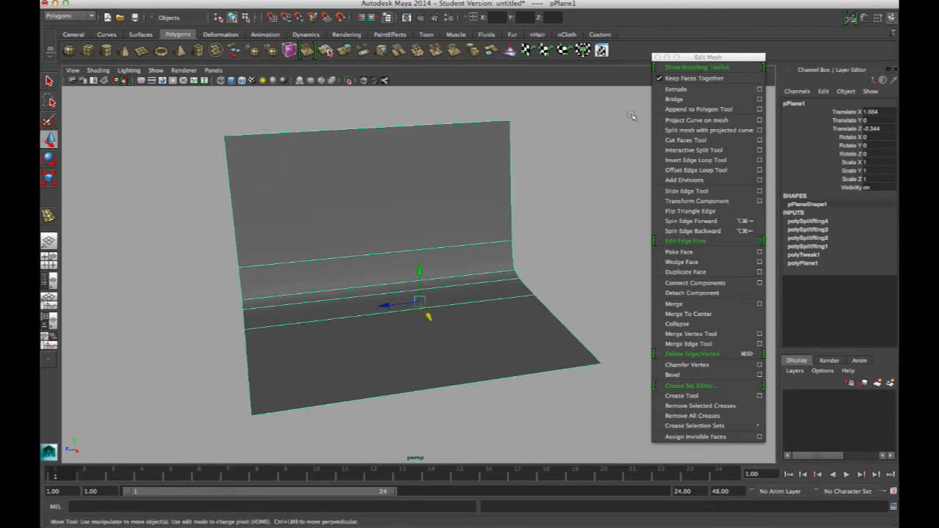
left_click(658, 57)
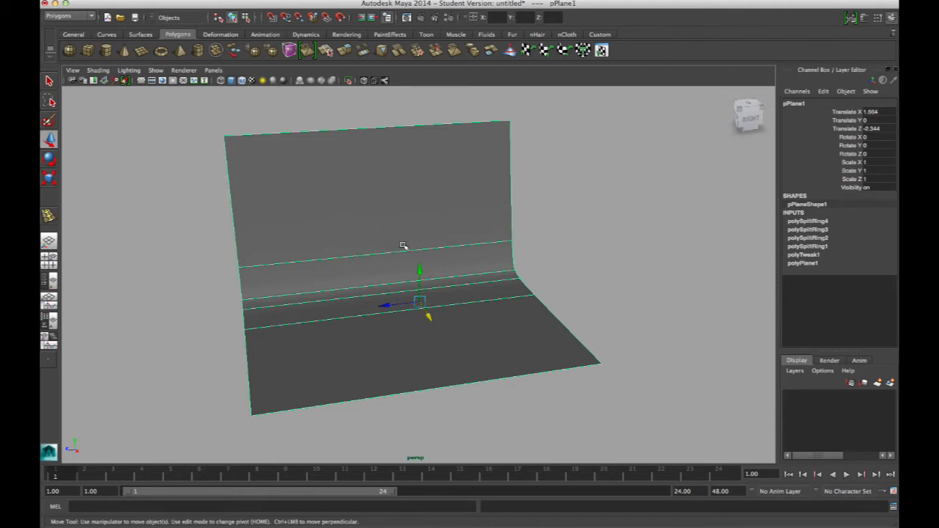
Step: Open the Import dialog to bring a model into the scene
key("space")
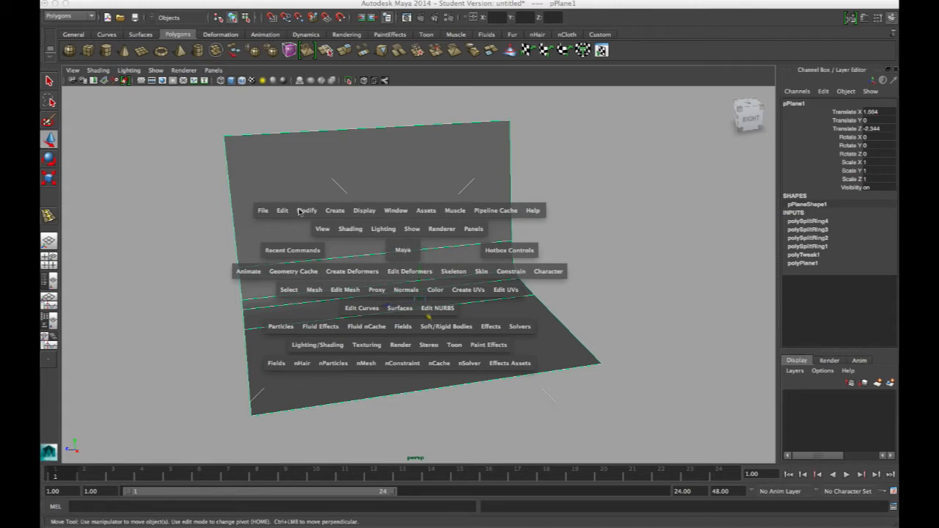
key("space")
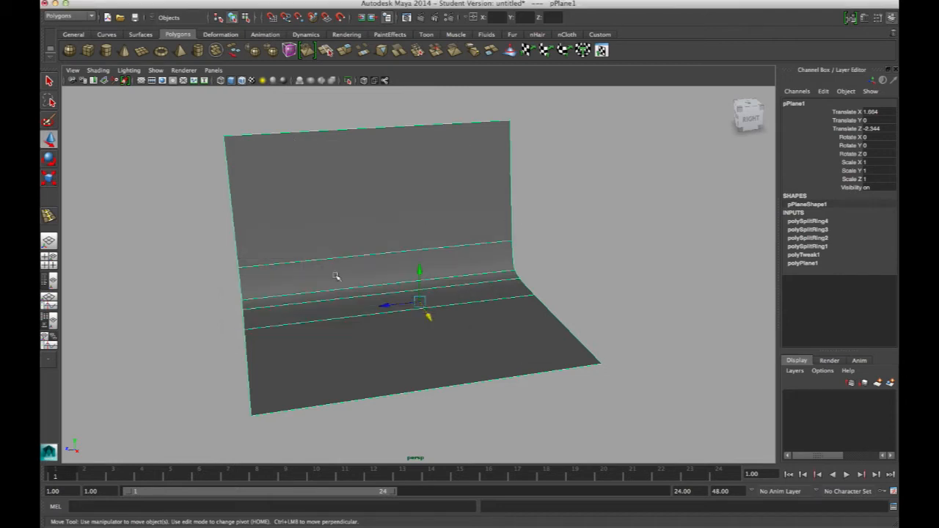
key("space")
left_click_drag(340, 217, 370, 320)
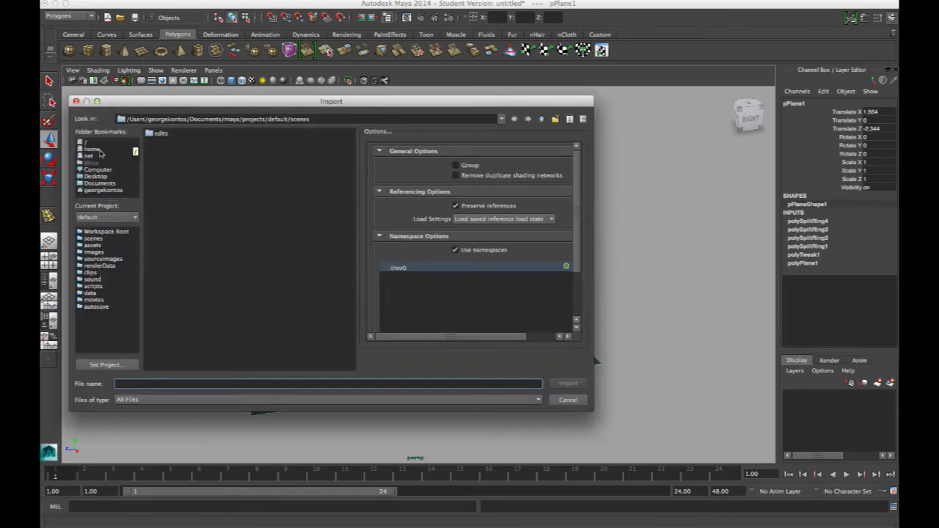
Step: Look for the model file in the STUDIO folder, its REFERENCE subfolder and the maya documents folder
left_click(103, 183)
double_click(181, 184)
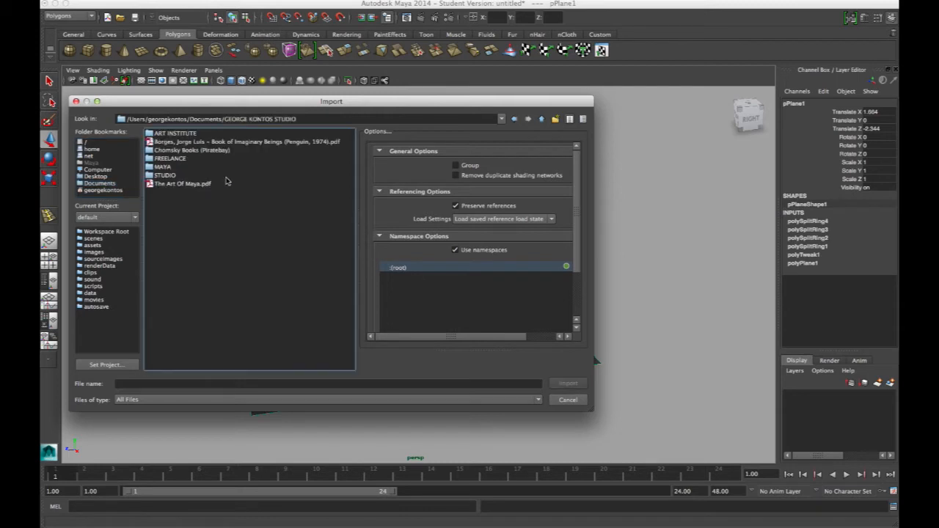
double_click(165, 175)
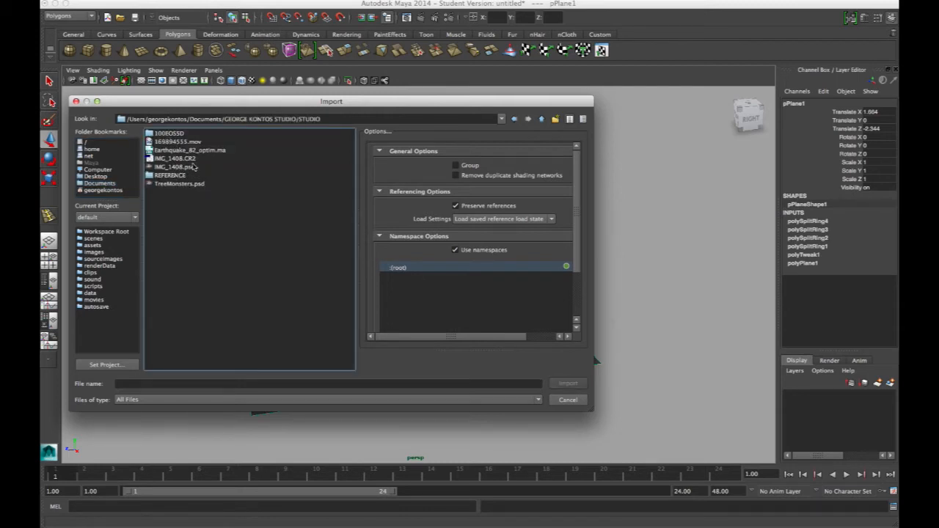
left_click(176, 177)
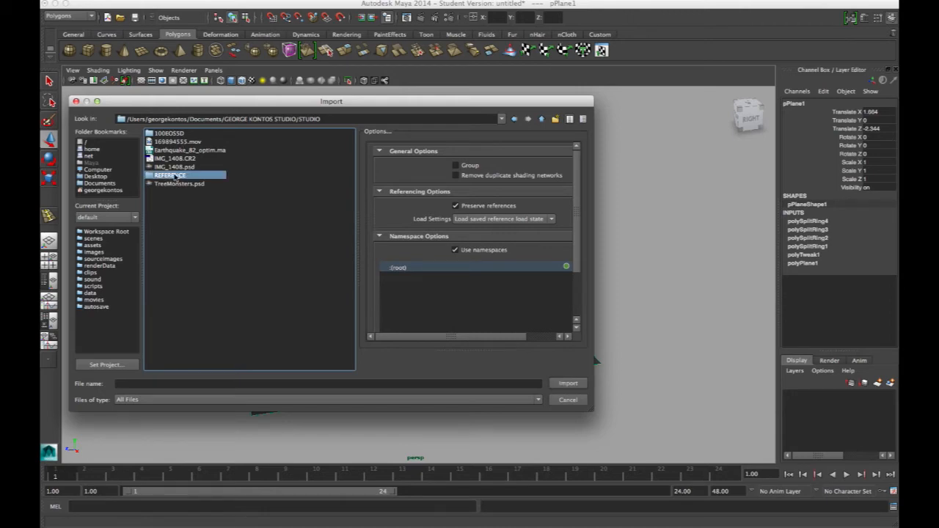
double_click(177, 177)
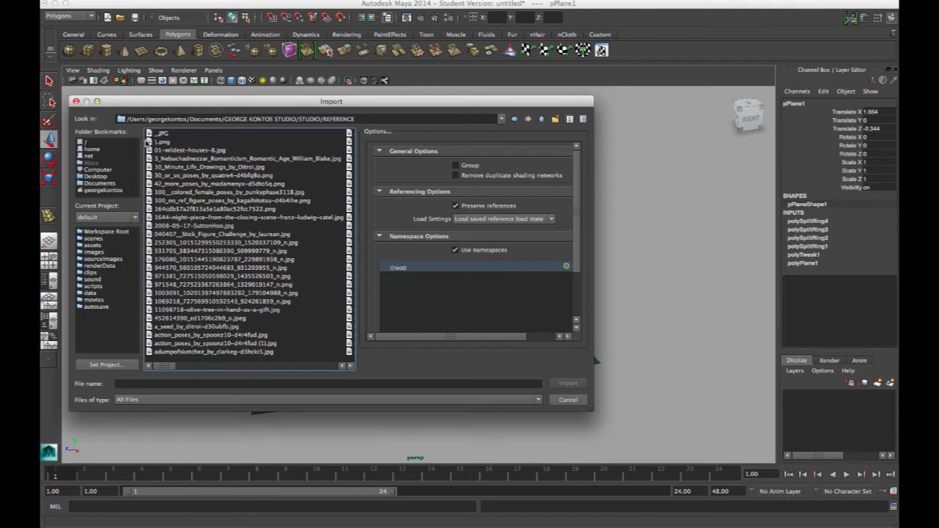
left_click(109, 176)
left_click(123, 185)
left_click(171, 191)
double_click(188, 192)
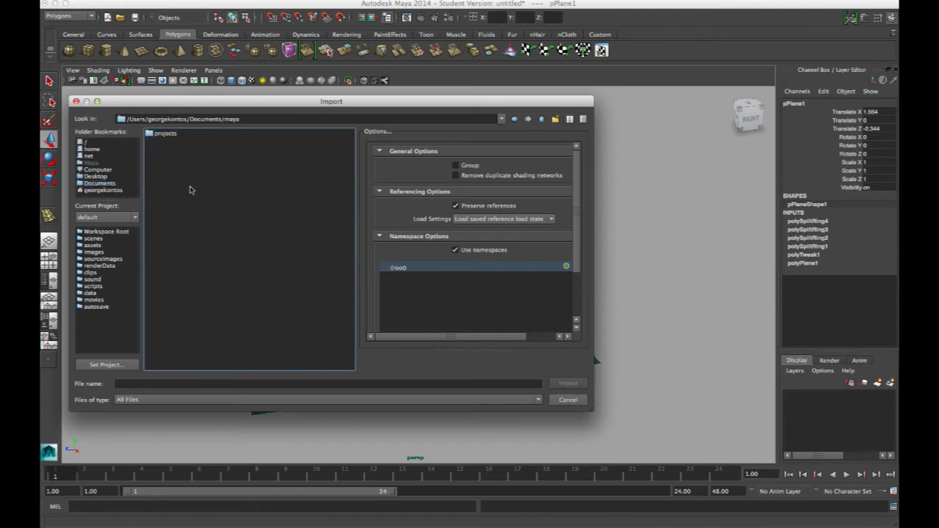
Step: Look for the model file in the ART INSTITUTE and FREELANCE folders
left_click(110, 184)
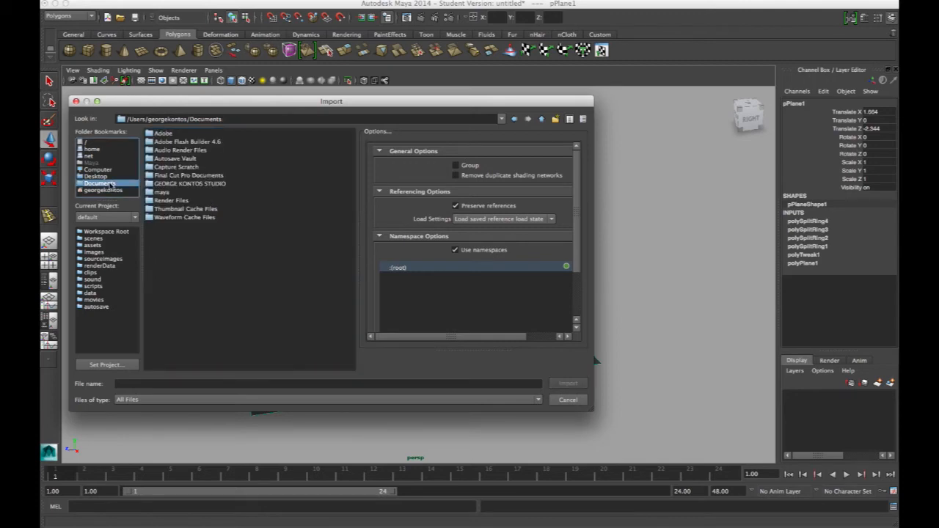
double_click(179, 183)
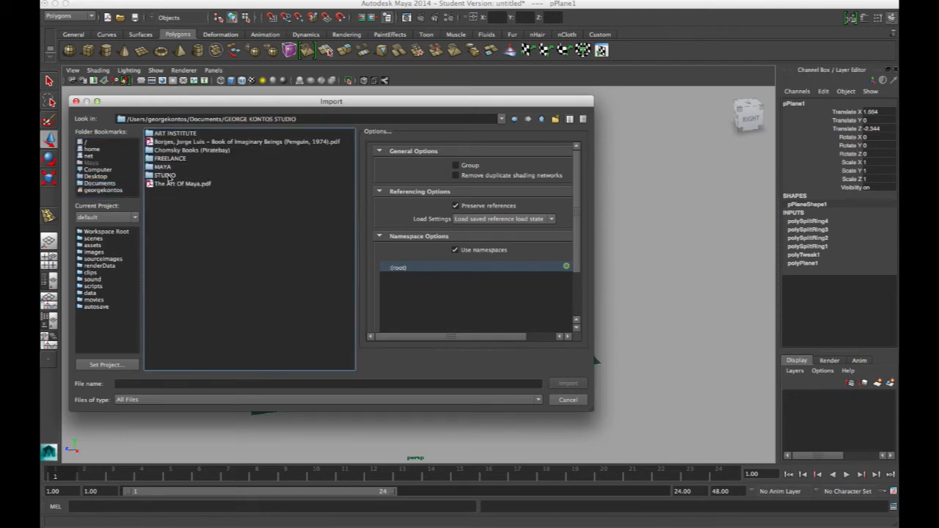
left_click(169, 176)
double_click(177, 135)
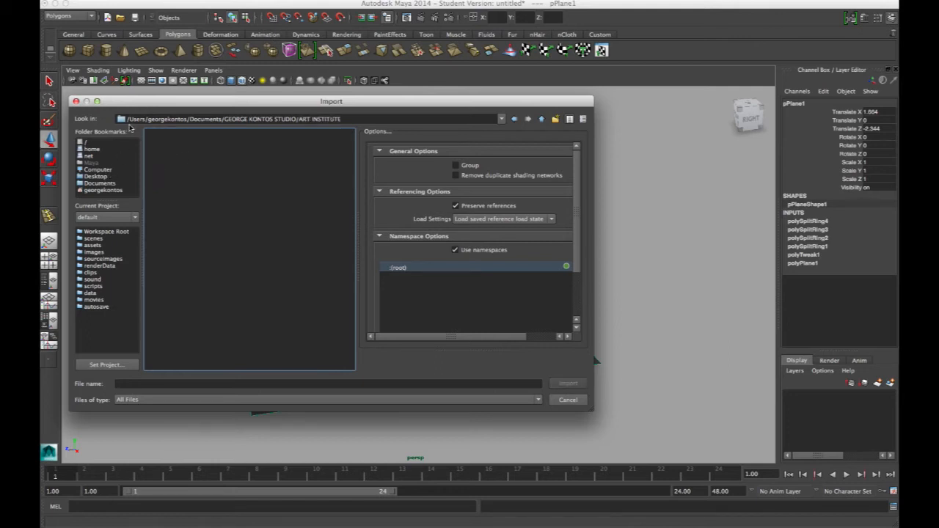
left_click(502, 120)
left_click(208, 142)
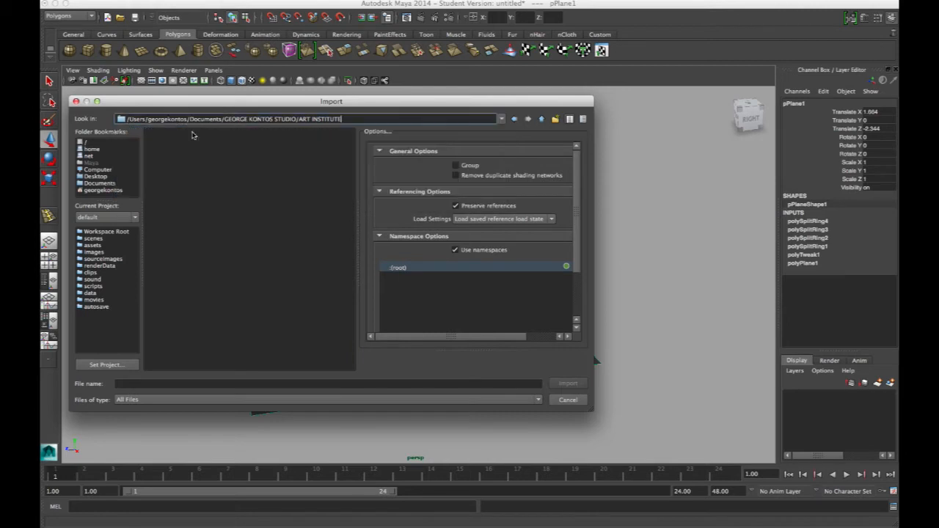
left_click(502, 119)
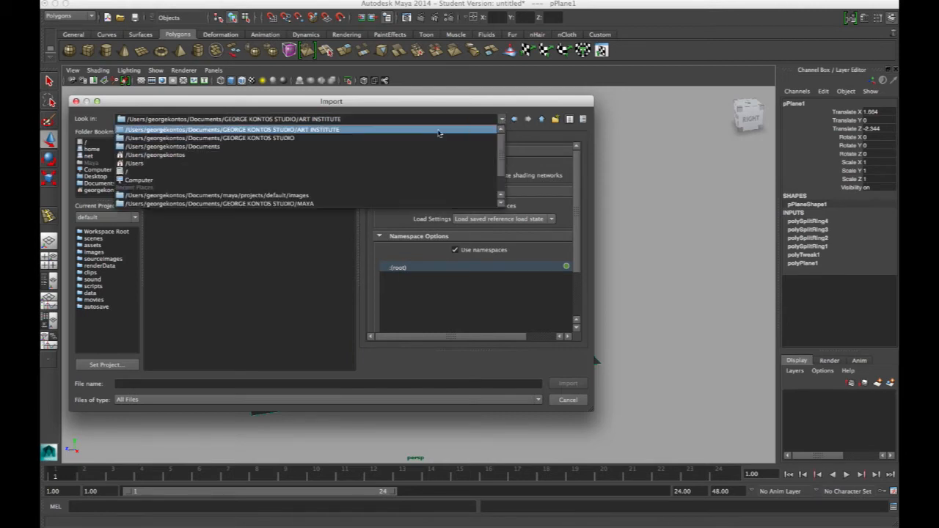
left_click(280, 142)
double_click(188, 162)
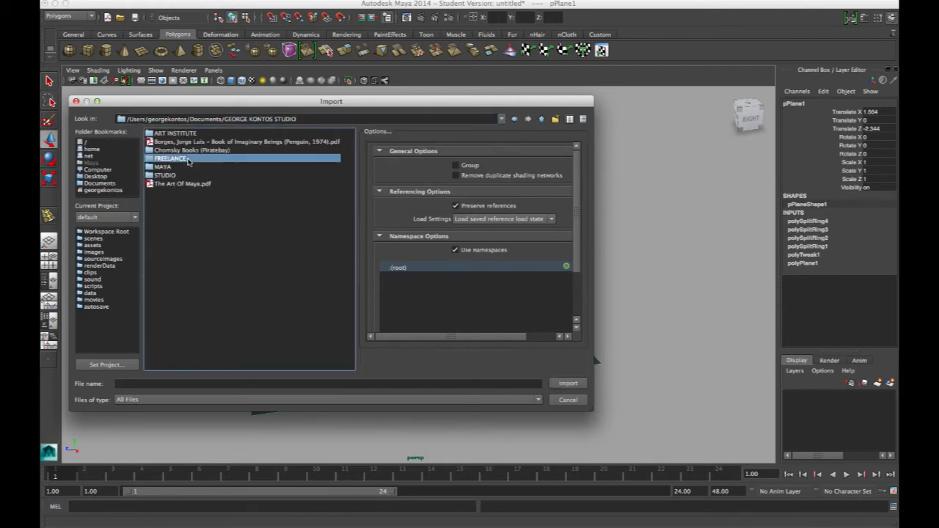
left_click(197, 142)
left_click(181, 134)
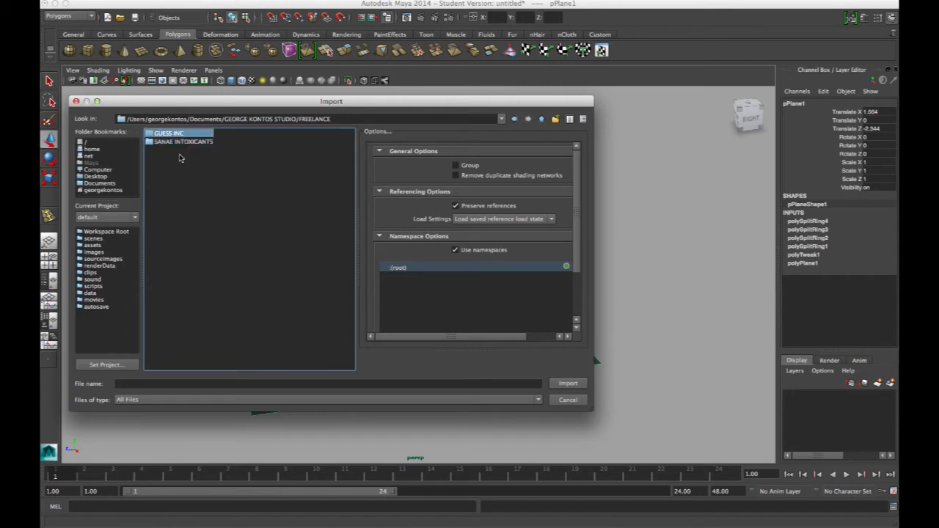
Step: Check the Desktop folder's files and subfolders for the model file
left_click(108, 177)
left_click(176, 219)
left_click(180, 227)
left_click(179, 234)
left_click(179, 242)
left_click(189, 161)
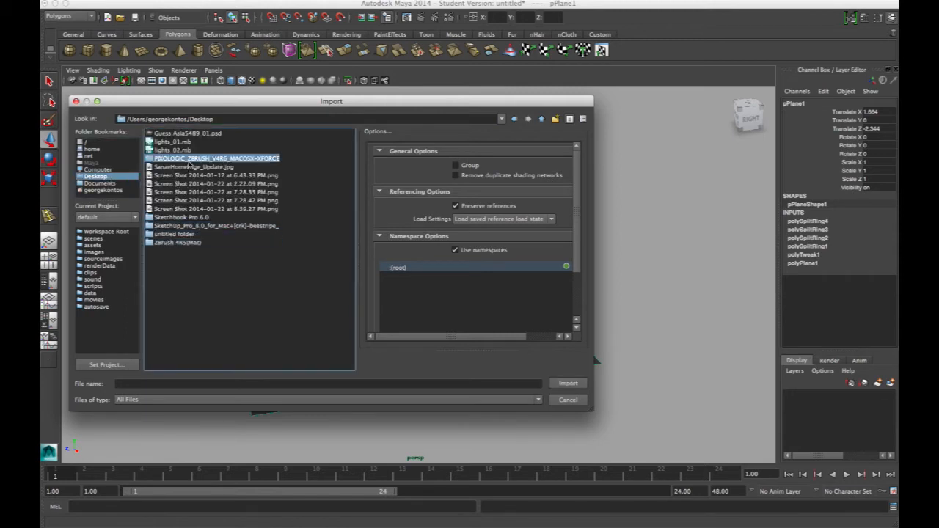
Step: Import the torus knot model from the MAYA subfolder of the personal studio folder in Documents
left_click(116, 184)
left_click(175, 182)
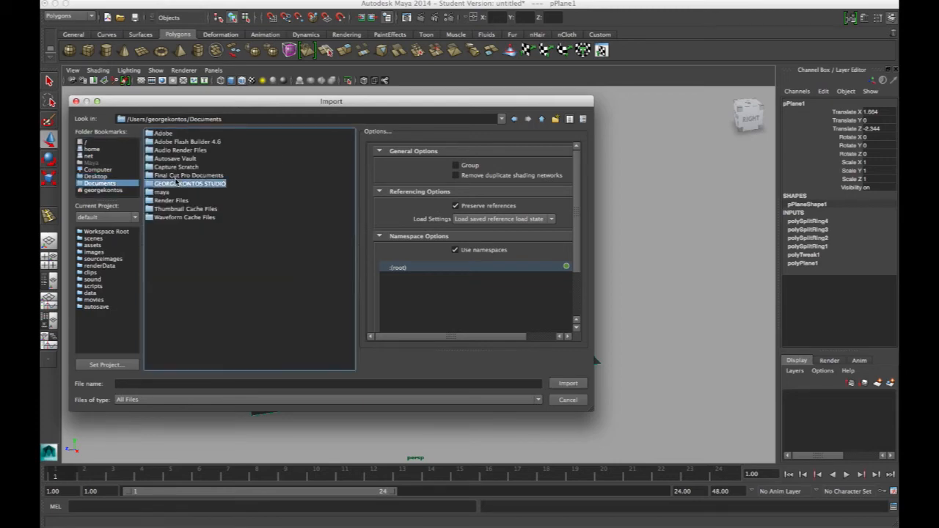
double_click(206, 186)
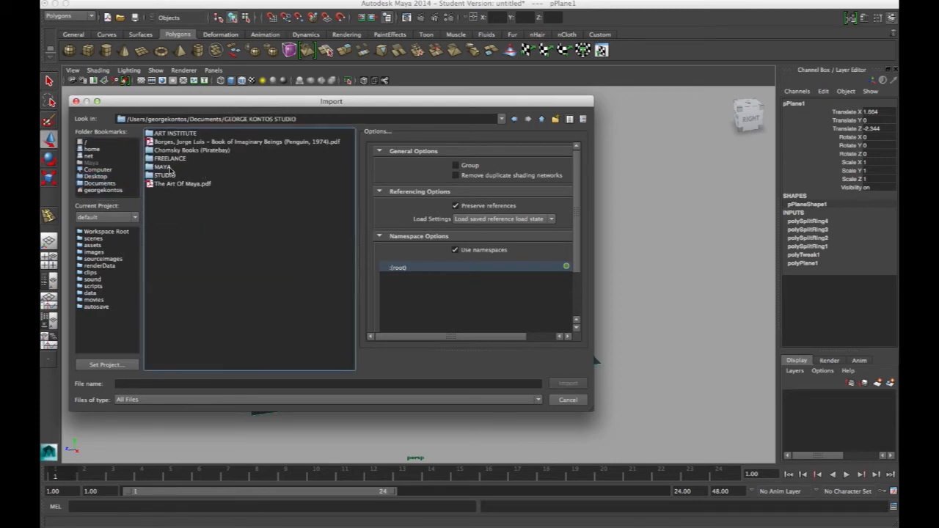
double_click(165, 167)
double_click(174, 135)
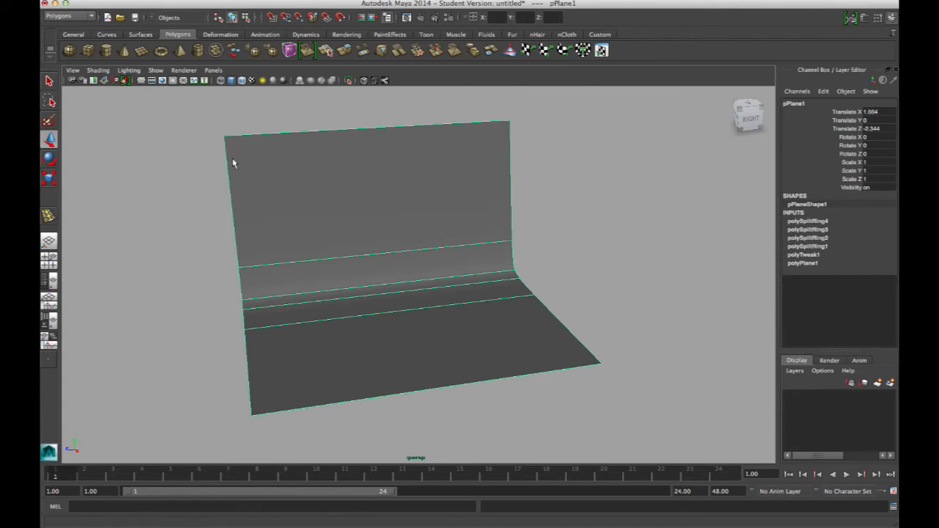
Step: Move the torus knot forward onto the backdrop's floor, centre it across the width and deselect it
left_click_drag(435, 279, 461, 288, "alt")
right_click_drag(461, 287, 471, 324, "alt")
left_click(452, 273)
left_click_drag(439, 279, 438, 300, "alt")
left_click_drag(486, 303, 478, 376)
left_click_drag(484, 375, 341, 321, "alt")
right_click_drag(341, 321, 313, 262, "alt")
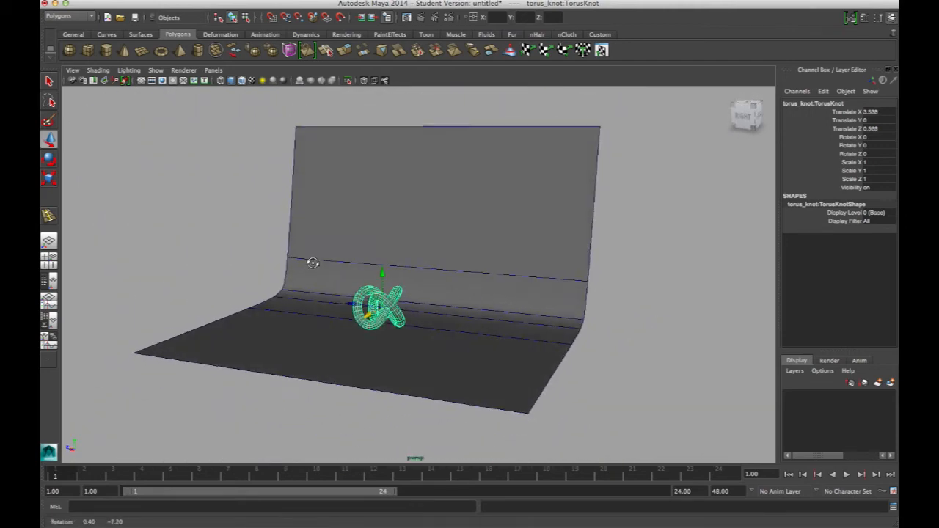
left_click_drag(312, 262, 300, 254, "alt")
left_click_drag(356, 308, 495, 294)
left_click(562, 290)
Step: Create a spot light in the scene
left_click_drag(562, 291, 357, 273, "alt")
right_click_drag(357, 273, 532, 316, "alt")
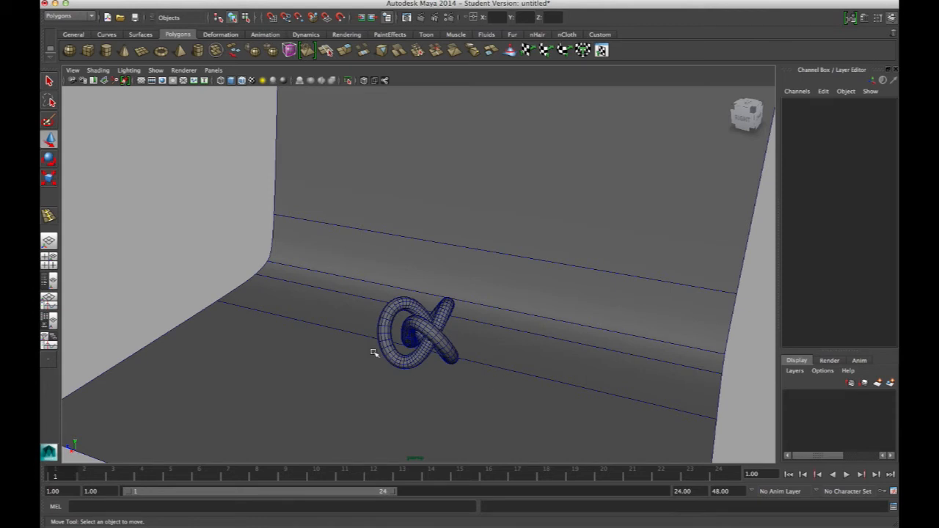
left_click_drag(444, 303, 384, 310, "alt")
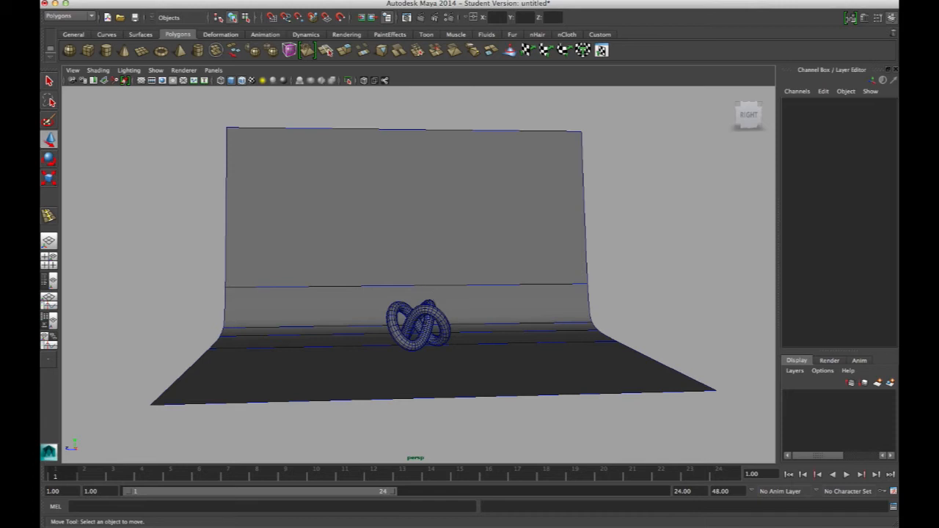
key("space")
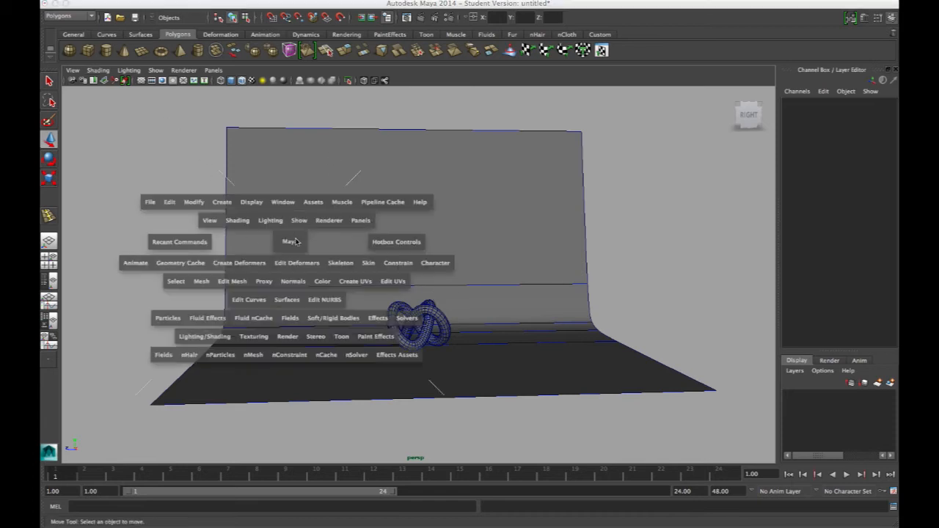
left_click(221, 203)
mouse_move(312, 249)
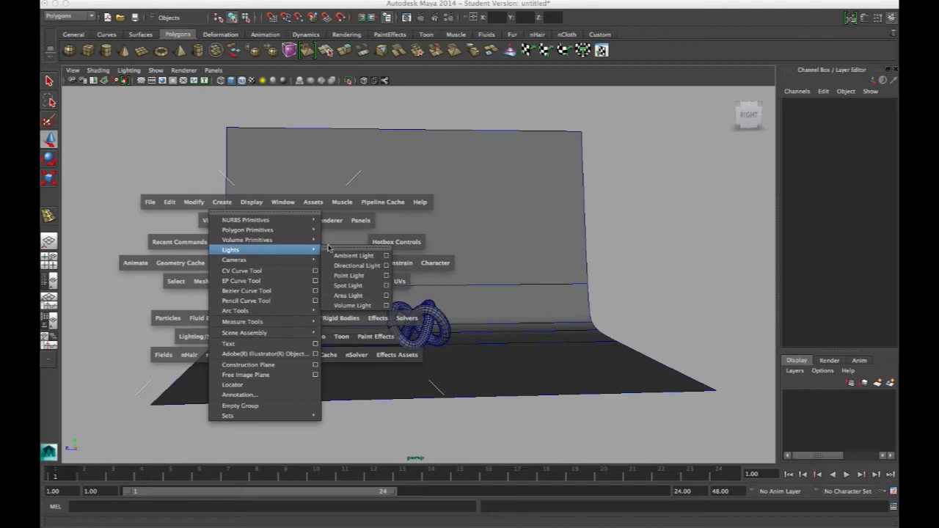
left_click(348, 285)
Step: Move the spot light off to one side of the torus knot and rotate it toward the knot
left_click_drag(440, 345, 522, 393, "alt")
left_click_drag(385, 307, 551, 226)
key("e")
key("w")
key("e")
left_click_drag(555, 264, 460, 386)
Step: Display scene lighting in the viewport and reposition the spot light to about X 8.26, Y 3.08, Z -4.29
scroll(520, 261, "up", 3)
key("7")
key("w")
scroll(459, 320, "up", 1)
scroll(459, 321, "up", 1)
key("e")
key("w")
left_click_drag(460, 387, 471, 361, "alt")
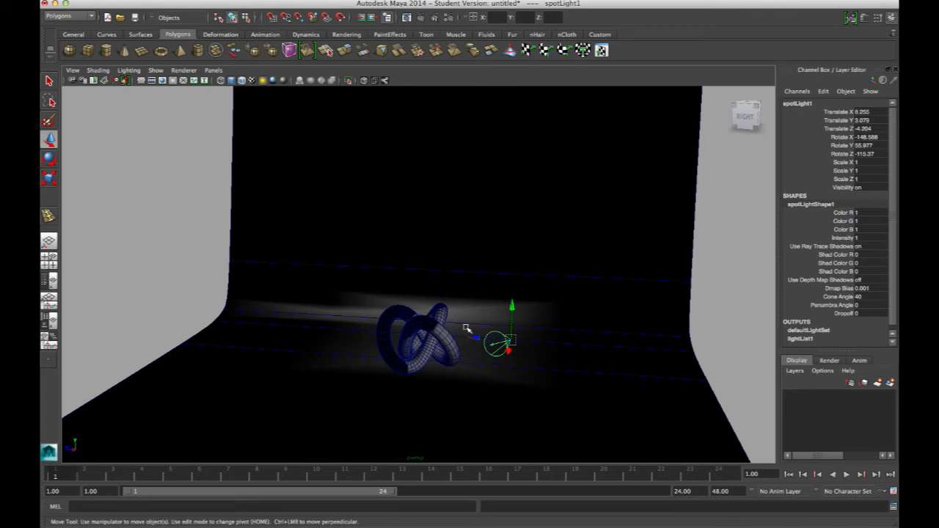
Step: Shift the spot light to about X 8.75, Y 3.61, Z -5.59 and rotate it to about -163, 48, -130 degrees
key("e")
left_click_drag(505, 344, 631, 291)
key("w")
key("e")
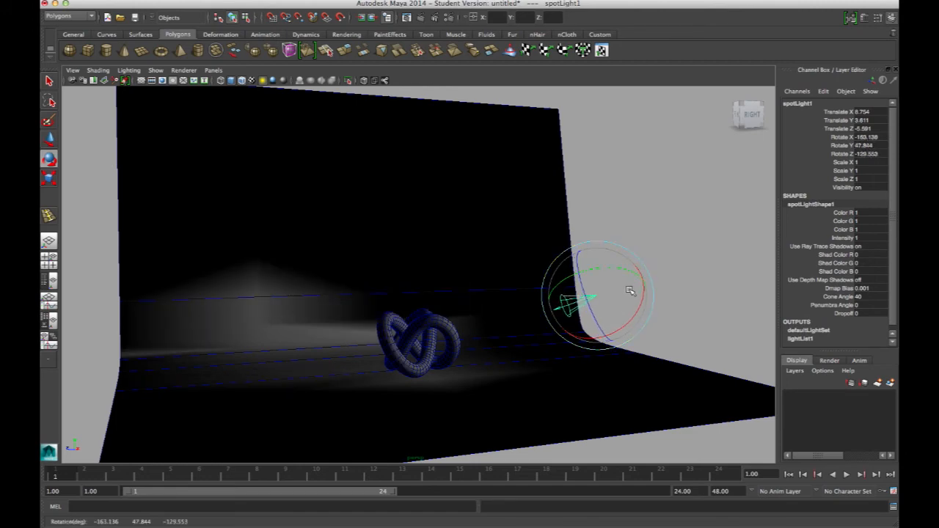
right_click_drag(627, 289, 504, 277, "alt")
Step: Duplicate the spot light, move the copy along Z to about 5.17 and rotate it toward the torus knot
left_click_drag(503, 276, 507, 338, "alt")
key("ctrl+d")
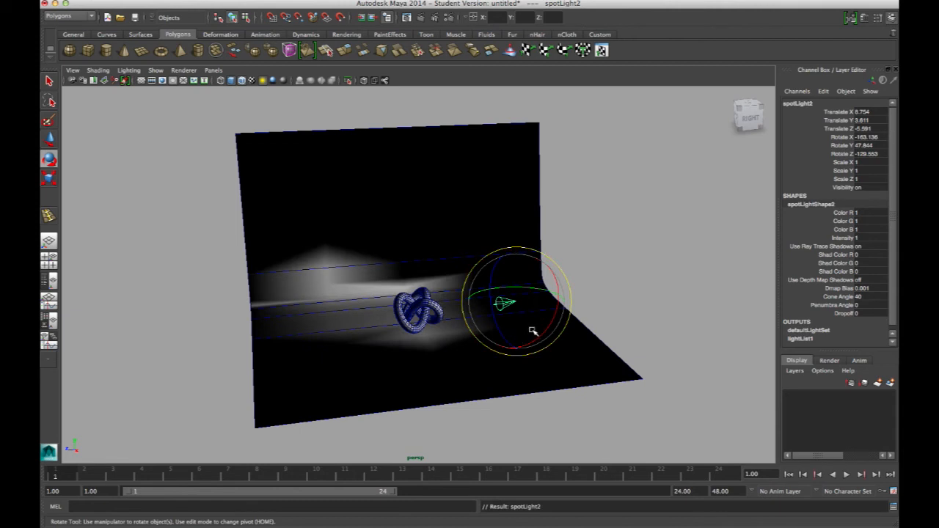
key("w")
left_click_drag(493, 304, 318, 317)
key("e")
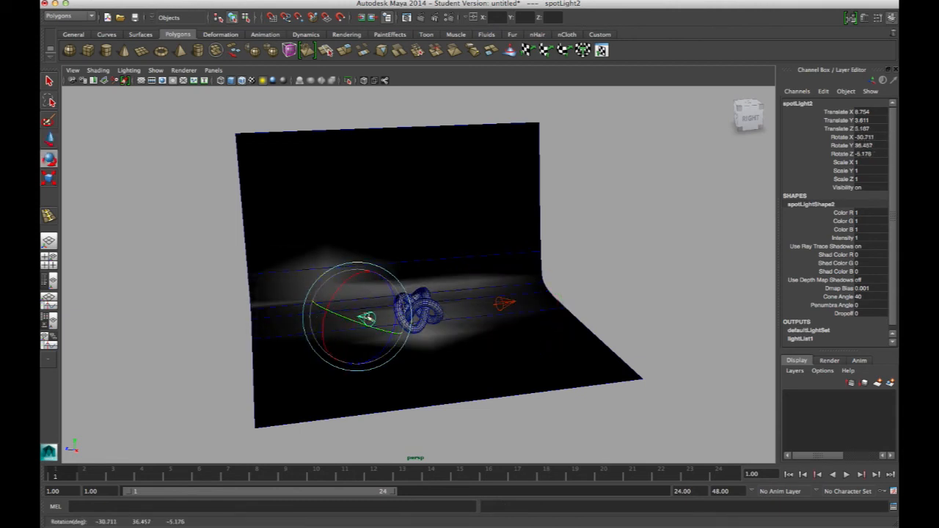
Step: Raise the second spot light to about Y 8.62 and tilt it down to about -51, 49, -1 degrees
key("w")
left_click_drag(358, 290, 426, 270)
key("e")
left_click_drag(474, 290, 424, 270)
left_click_drag(408, 248, 399, 248)
left_click(416, 260)
Step: Examine how the two spot lights fall on the torus knot and backdrop from several angles and distances
left_click_drag(430, 276, 482, 318, "alt")
scroll(462, 302, "up", 5)
left_click(522, 312)
scroll(482, 317, "down", 5)
left_click(329, 223)
scroll(363, 260, "up", 6)
left_click_drag(422, 296, 392, 283, "alt")
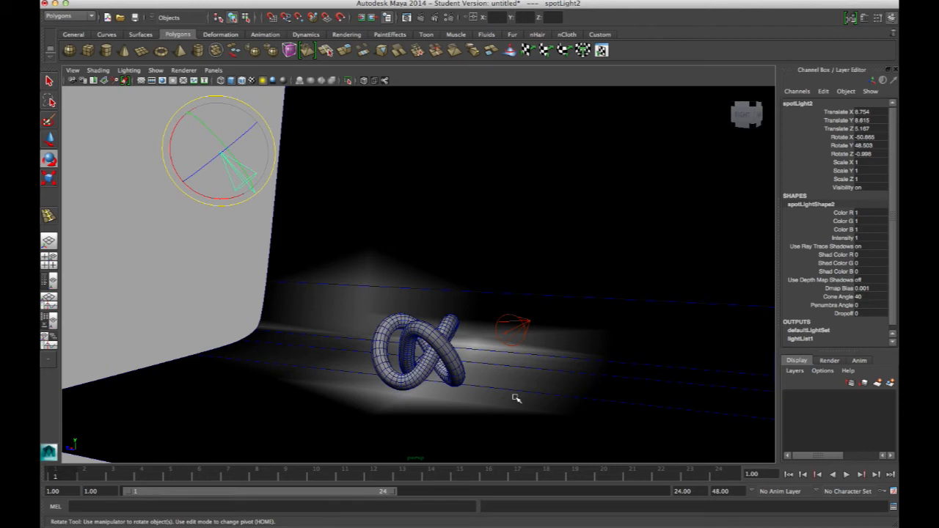
left_click_drag(335, 205, 540, 277, "alt")
mouse_move(589, 298)
left_mouse_down("alt")
mouse_move(609, 284)
mouse_move(614, 308)
mouse_move(605, 304)
left_mouse_up("alt")
left_click(576, 303)
left_click_drag(453, 140, 500, 173)
left_click_drag(500, 174, 555, 242, "alt")
left_click_drag(493, 246, 416, 254, "alt")
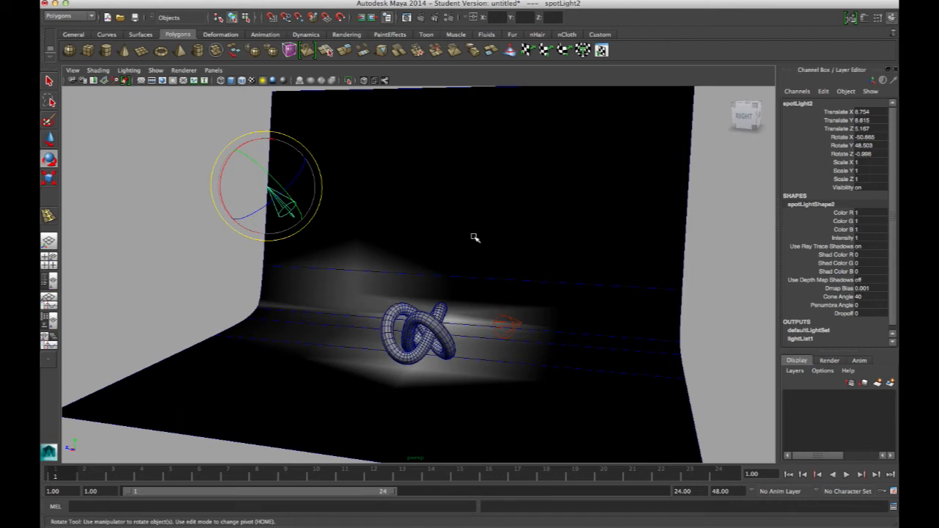
left_click_drag(413, 251, 371, 254, "alt")
right_click_drag(372, 254, 415, 301, "alt")
middle_click_drag(415, 301, 448, 308, "alt")
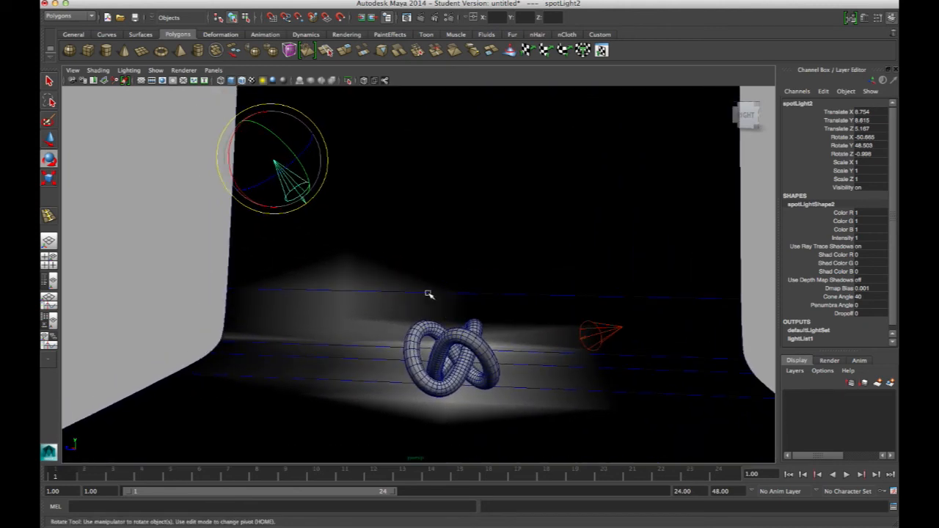
Step: Move the second spot light to about X 8.80, Y 7.91, Z 4.94 and rotate it to about -50, 49, -4 degrees
key("w")
left_click_drag(276, 162, 311, 237)
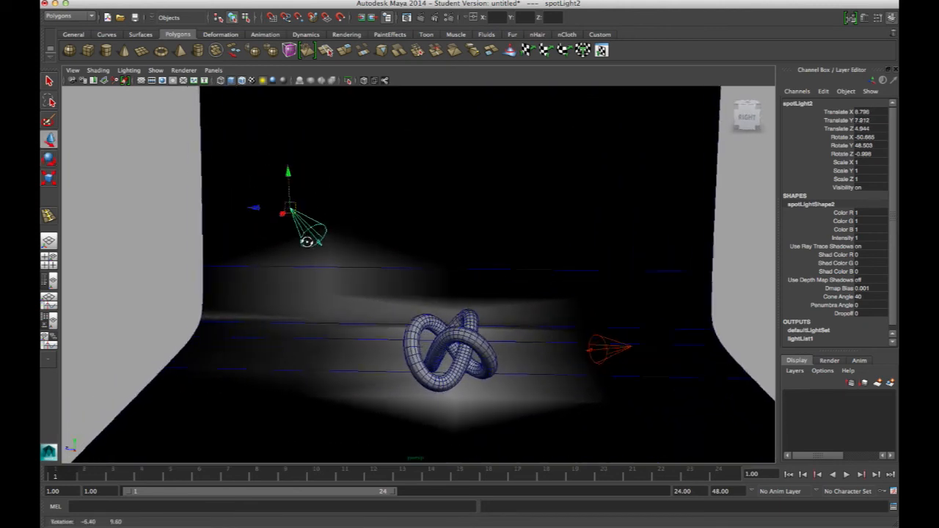
key("e")
left_click_drag(274, 195, 272, 195)
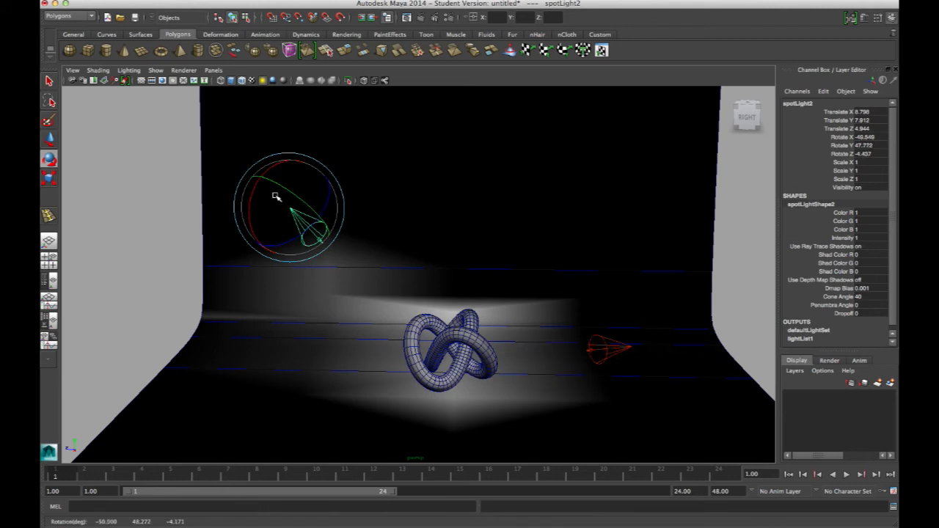
left_click_drag(464, 336, 424, 292, "alt")
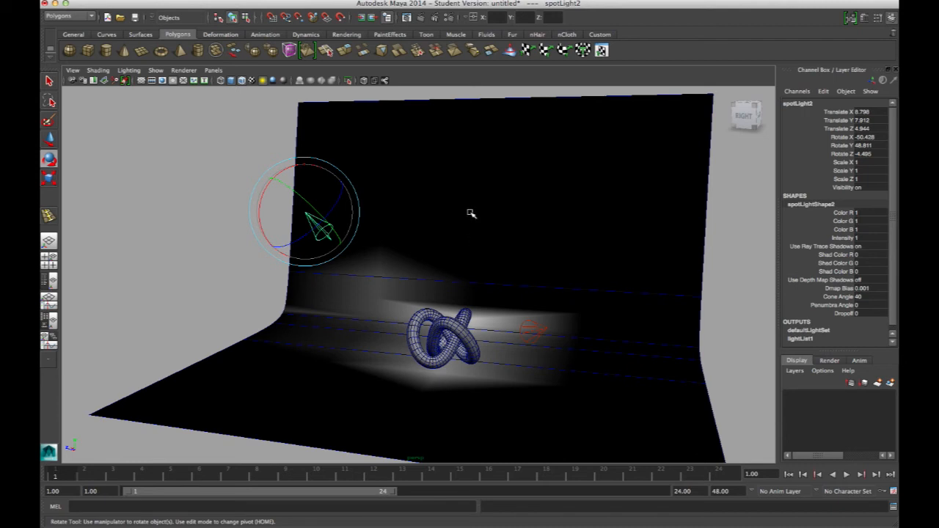
left_click_drag(334, 249, 543, 314, "alt")
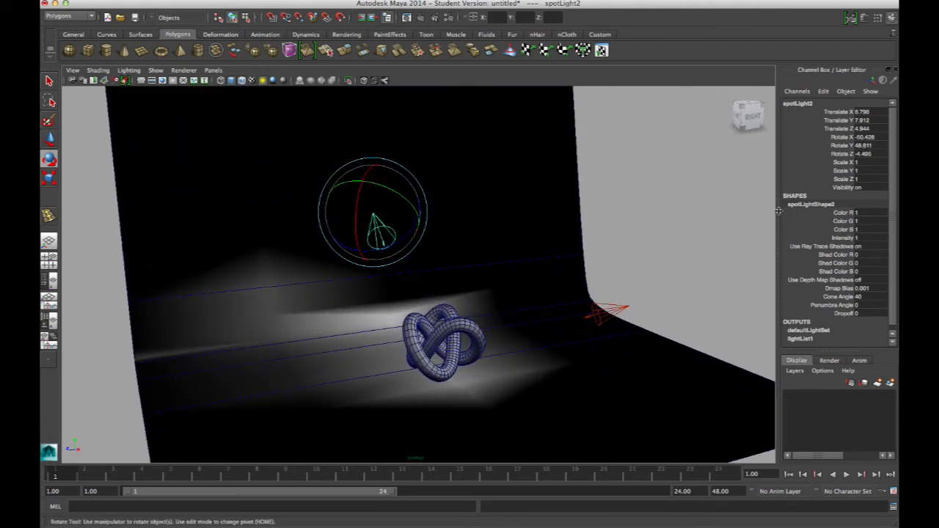
Step: Open the second spot light's attributes and set its decay rate to Linear
key("ctrl+a")
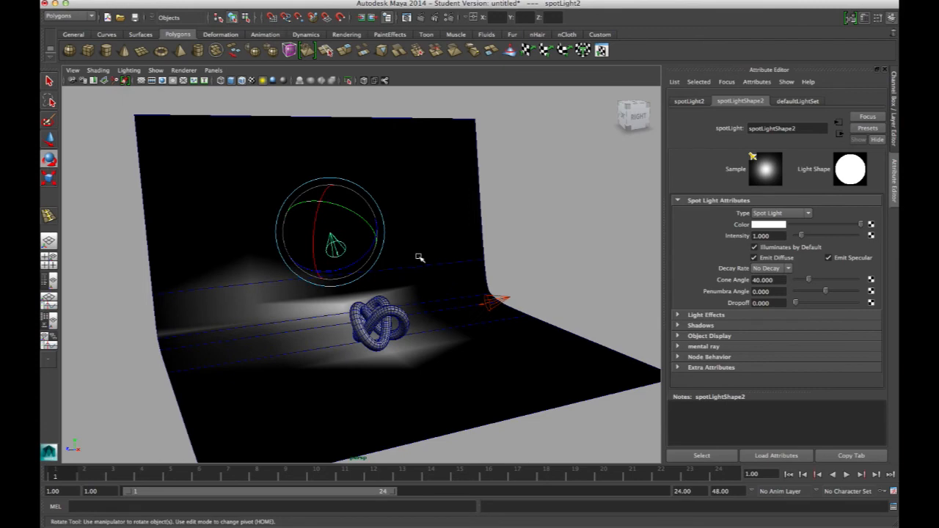
left_click_drag(419, 257, 402, 238, "alt")
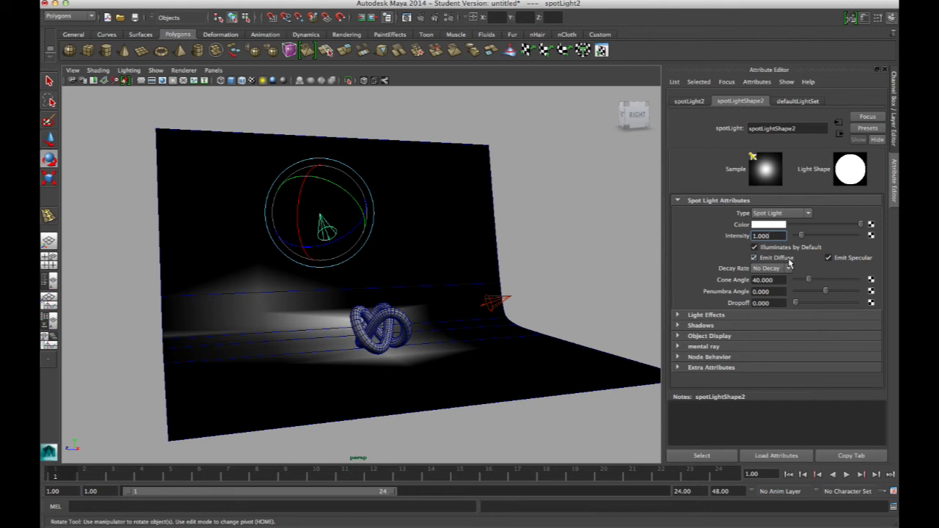
left_click(789, 269)
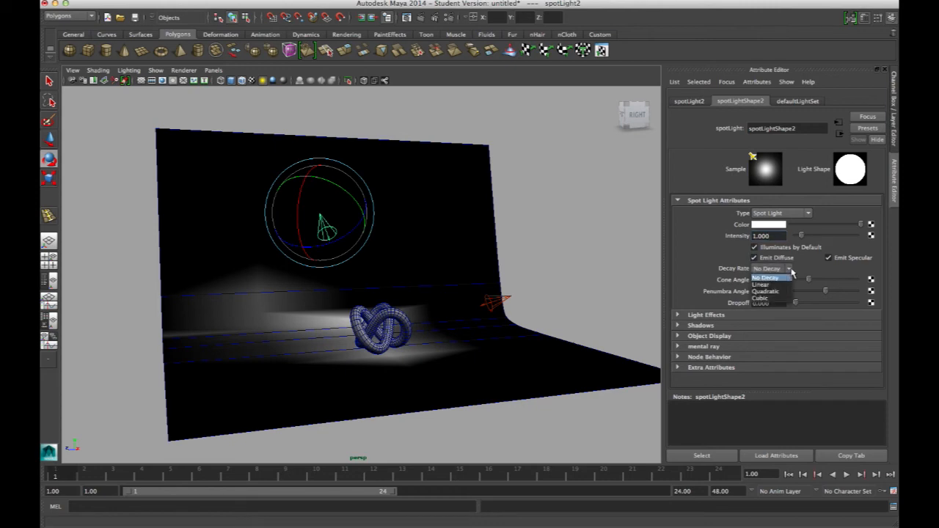
left_click(816, 268)
left_click(791, 269)
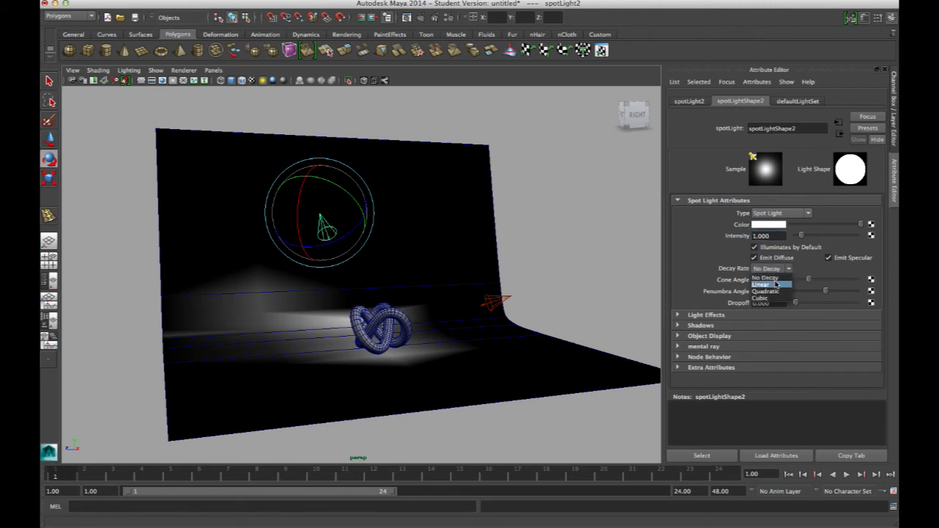
left_click(810, 270)
left_click(791, 270)
left_click(776, 285)
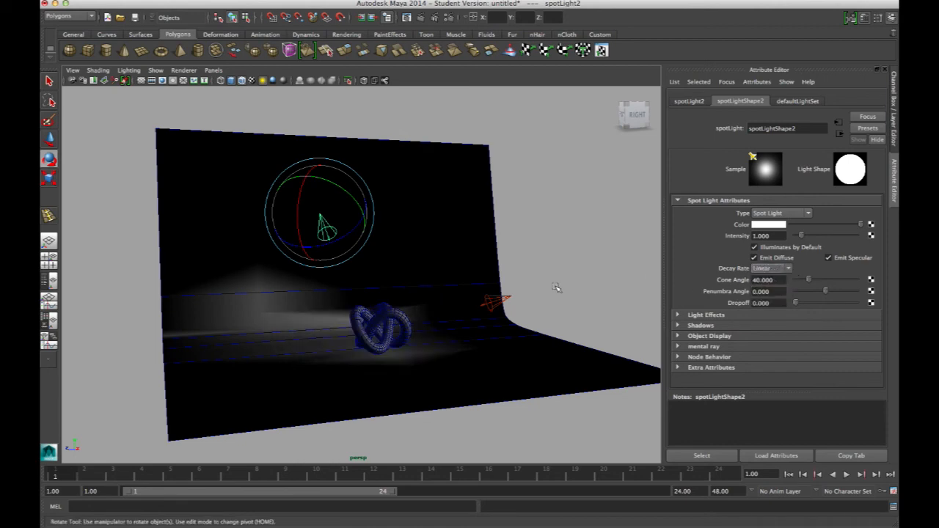
Step: Render the current frame from a close view of the torus knot, and close the render
left_click_drag(430, 260, 446, 289, "alt")
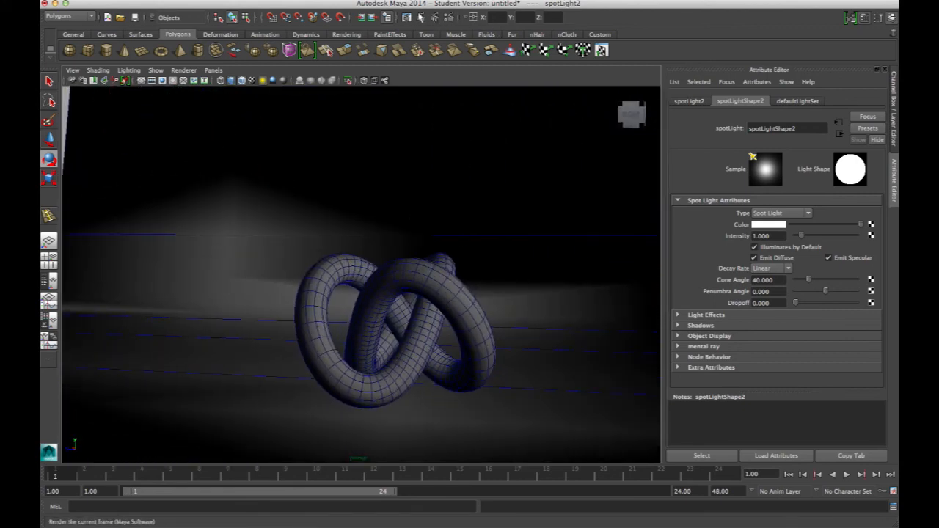
left_click(421, 17)
left_click_drag(380, 84, 400, 82)
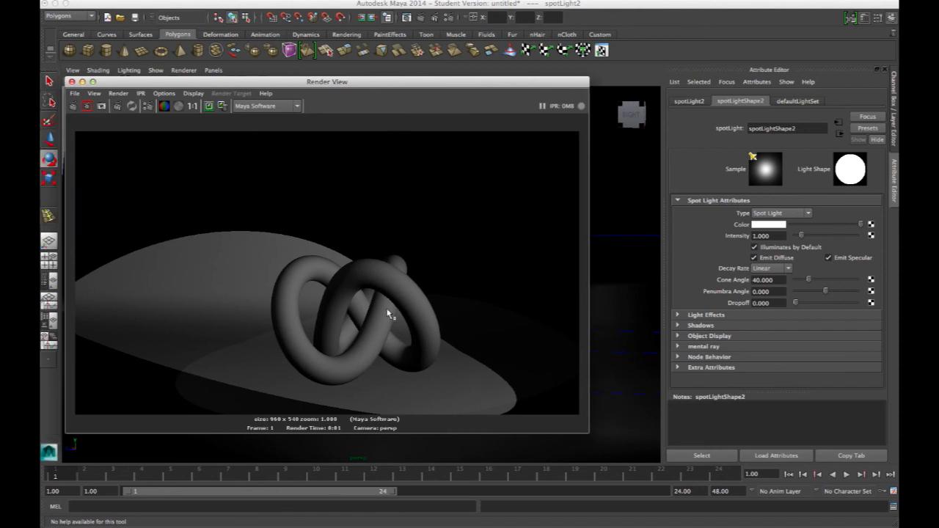
left_click(72, 82)
Step: Reselect the second spot light above the torus knot and set its intensity to 100
right_click_drag(416, 293, 297, 181, "alt")
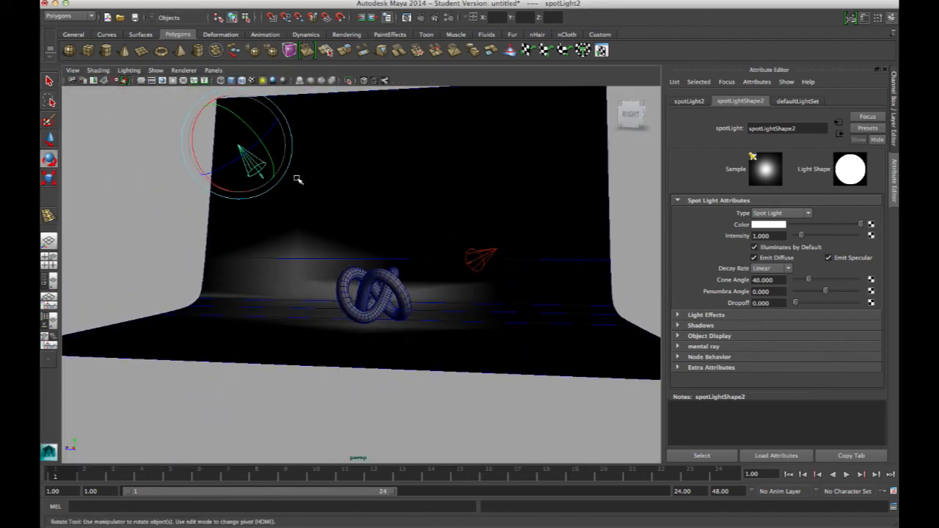
left_click_drag(425, 251, 391, 242, "alt")
left_click(142, 156)
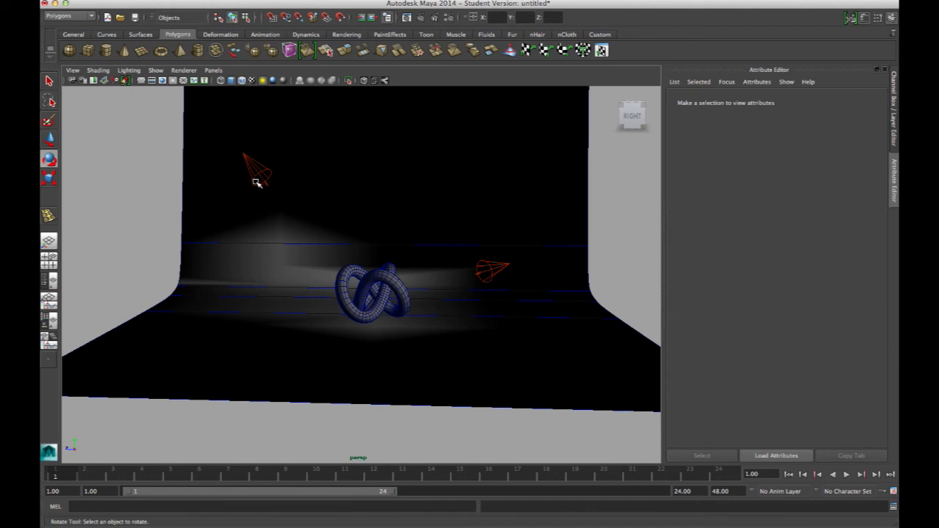
key("w")
key("q")
left_click(260, 174)
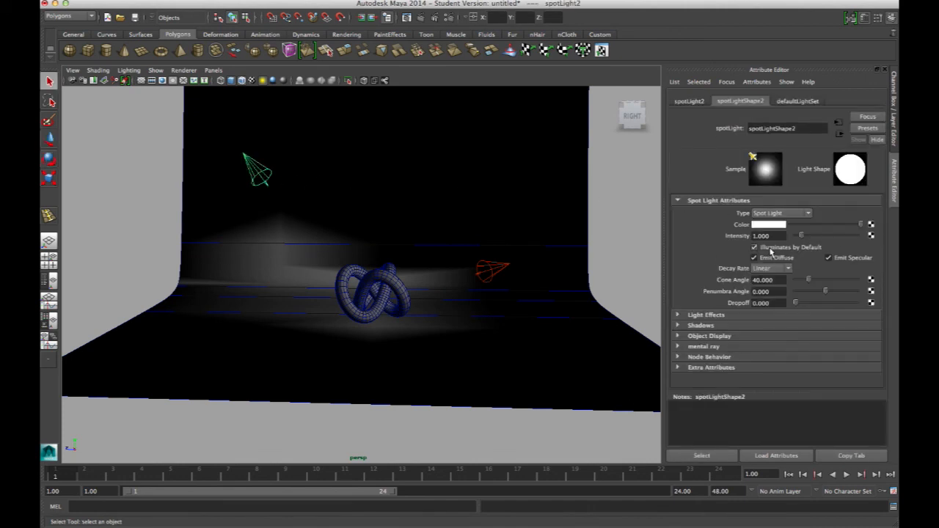
left_click_drag(803, 236, 810, 237)
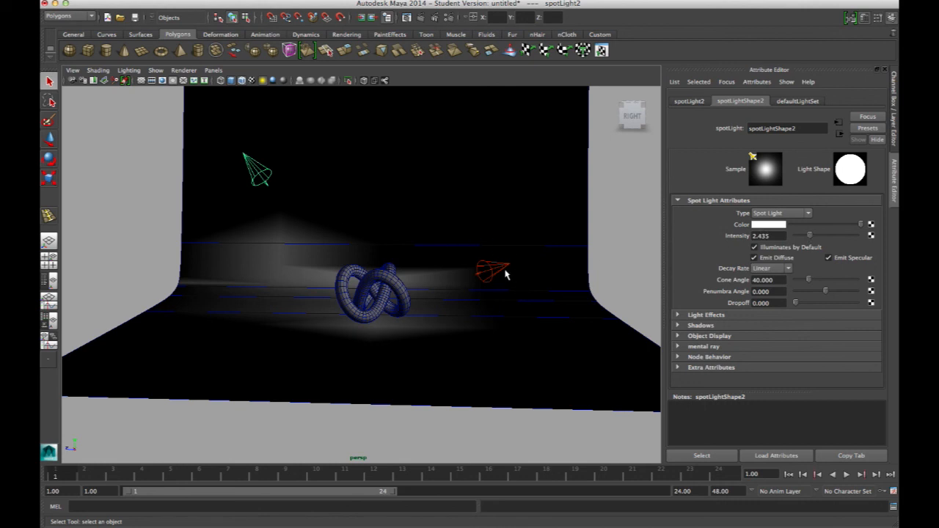
left_click(766, 236)
type("100")
key("Return")
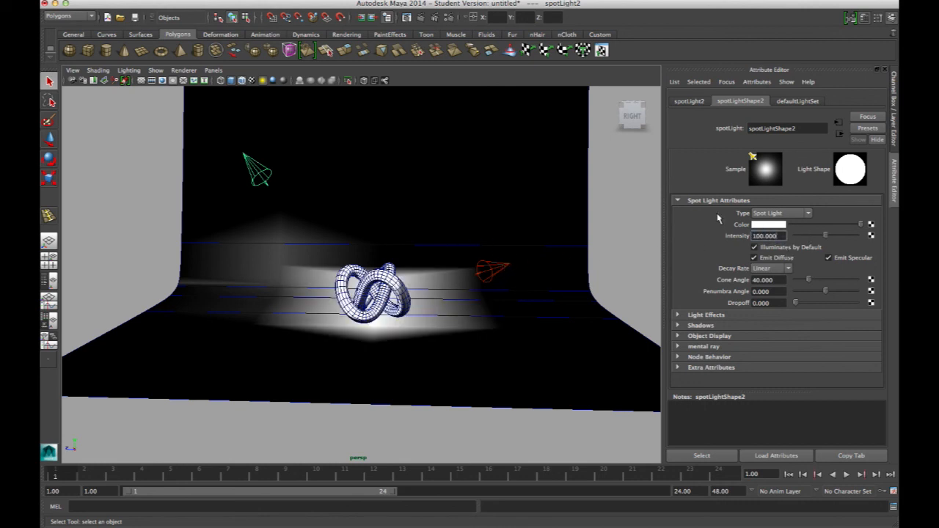
Step: Select the first spot light and set its intensity to 5
left_click_drag(424, 263, 478, 264, "alt")
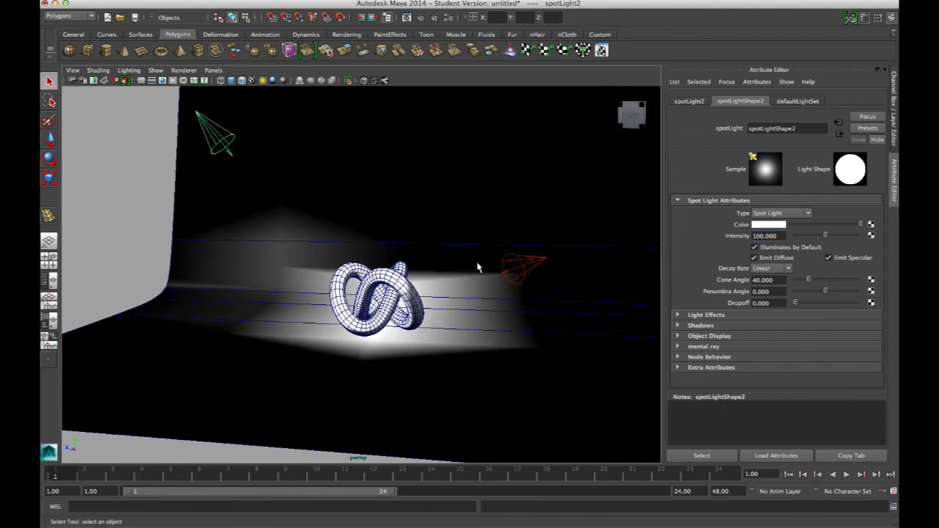
left_click(533, 263)
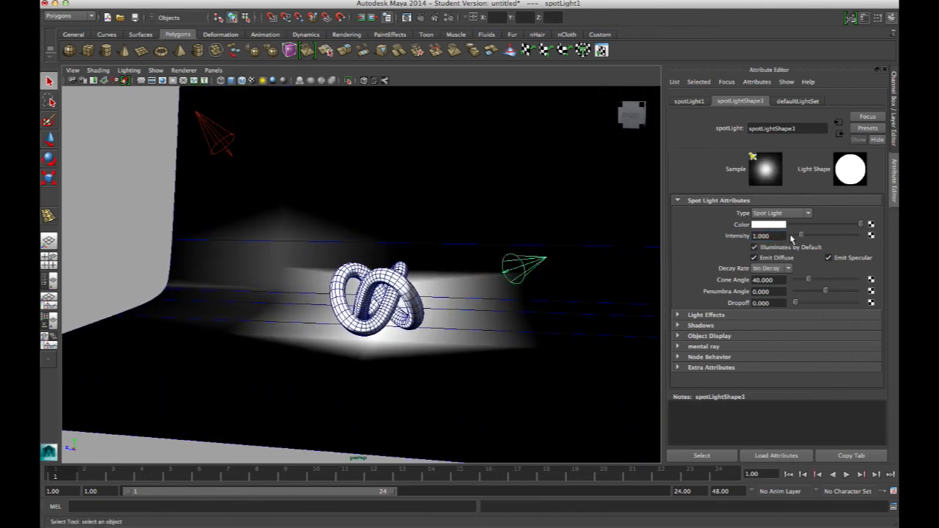
left_click_drag(783, 236, 735, 237)
type("5")
key("Return")
mouse_move(436, 236)
left_mouse_down("alt")
mouse_move(461, 239)
mouse_move(448, 235)
left_mouse_up("alt")
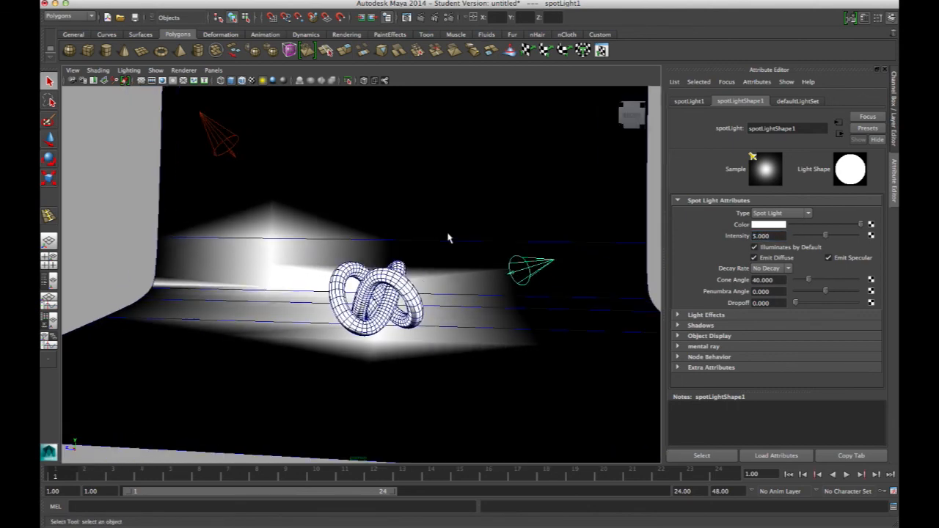
Step: Compare the settings of both spot lights, render the current frame with the raised intensities and close the render
left_click(220, 145)
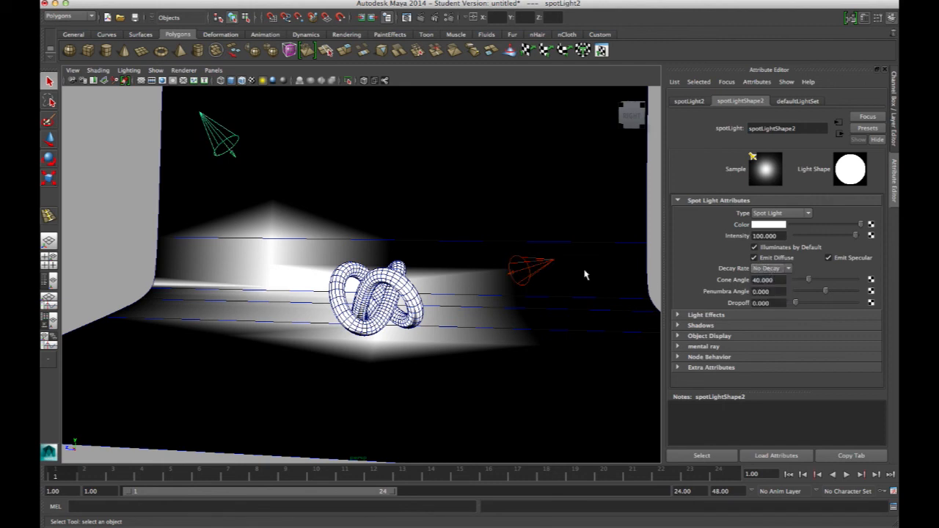
left_click(550, 265)
left_click(232, 146)
left_click(421, 17)
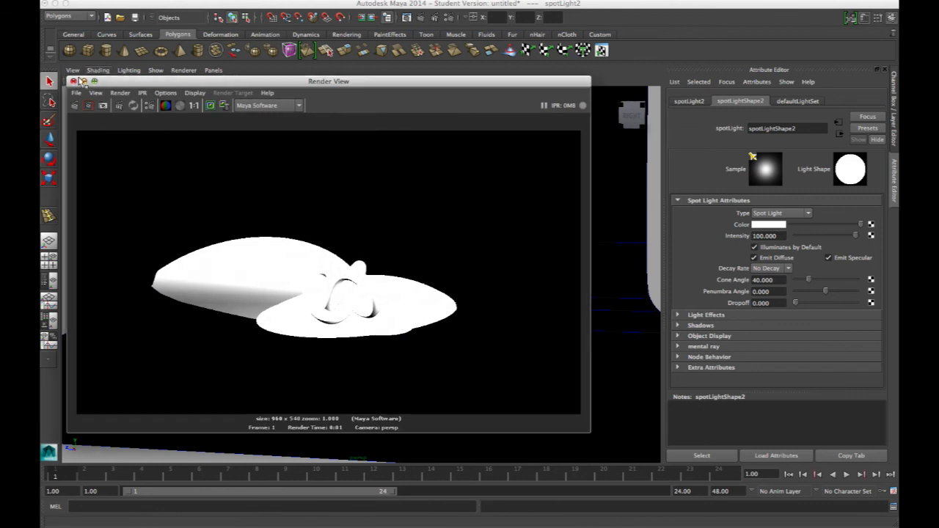
left_click(72, 83)
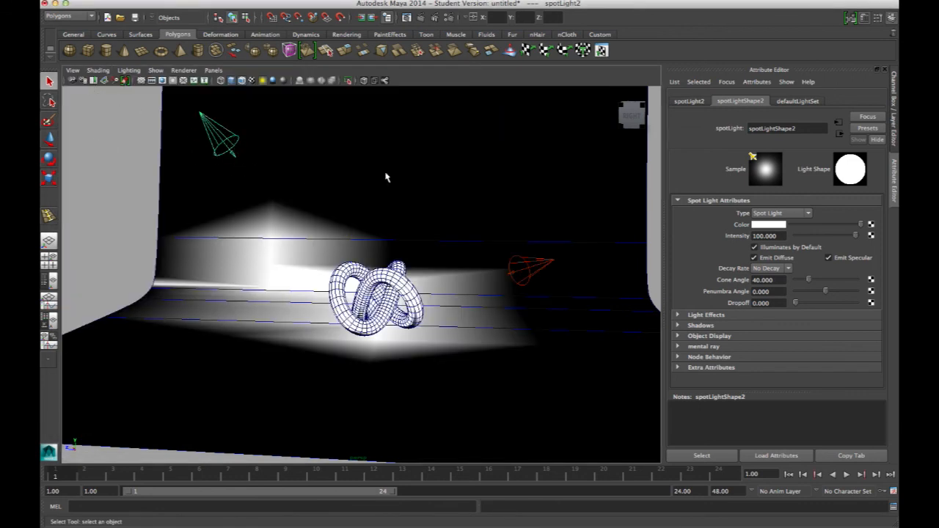
Step: Set the decay rate to Quadratic on the second spot light and Linear on the first, and render the frame again
left_click(771, 268)
left_click(767, 291)
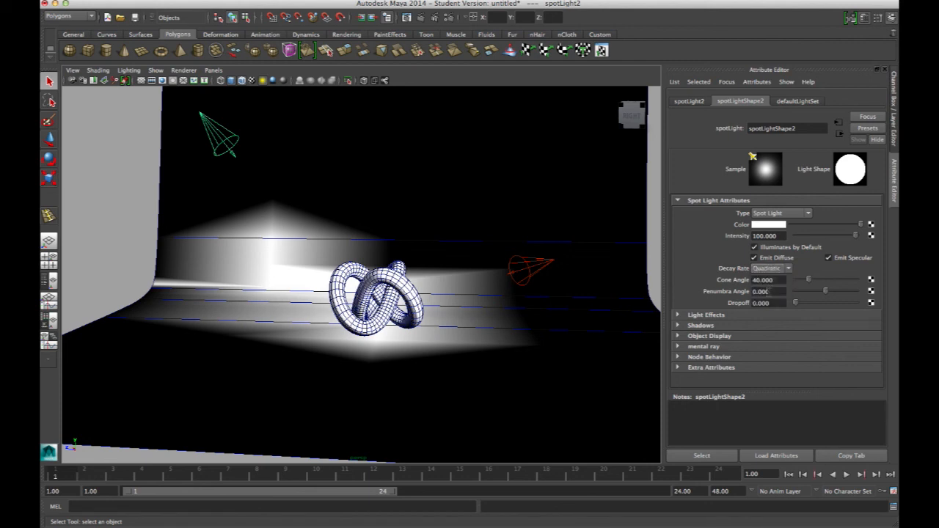
left_click(524, 263)
left_click(788, 269)
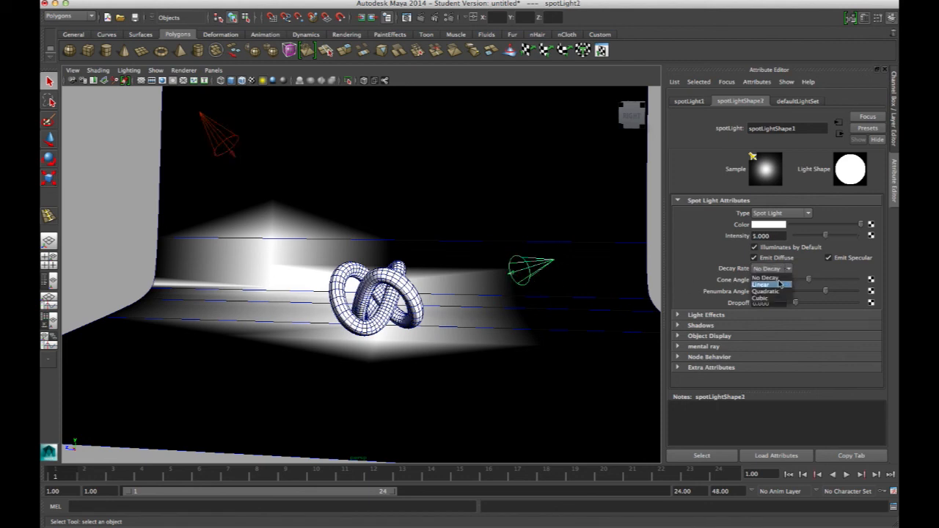
left_click(774, 280)
left_click(422, 17)
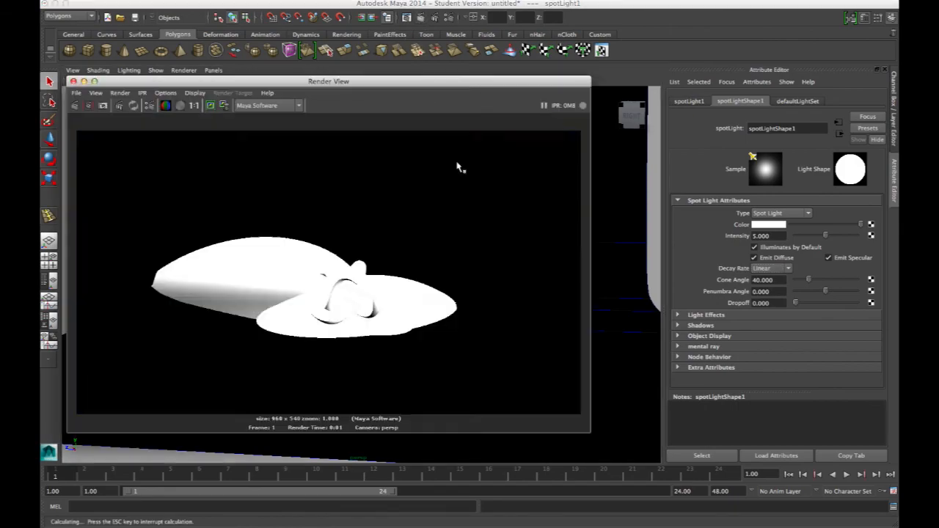